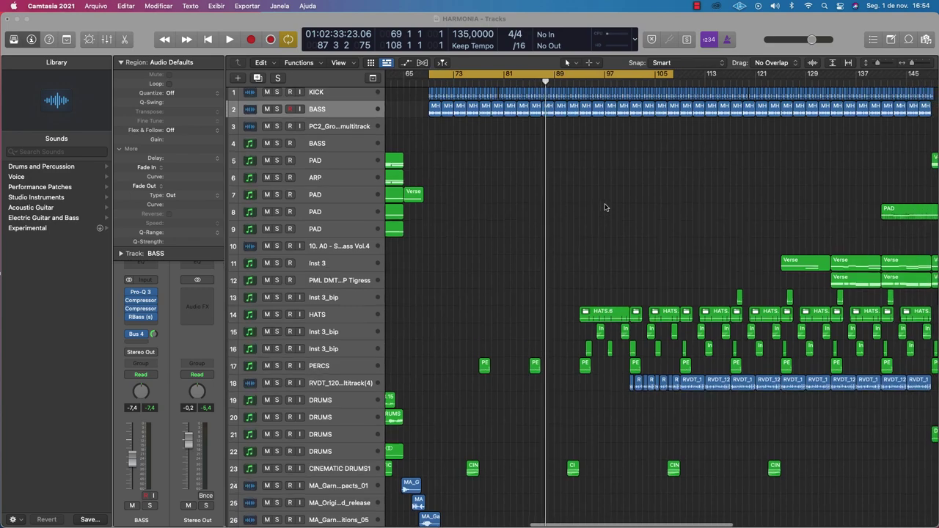
Create an empty MIDI region on the BASS instrument track 4 at bar 69 and extend it to two bars.
{"action": "key", "text": "super+Right"}
{"action": "key", "text": "super+Right"}
{"action": "key", "text": "super+Right"}
{"action": "scroll", "coordinate": [606, 207], "scroll_direction": "up", "scroll_amount": 3}
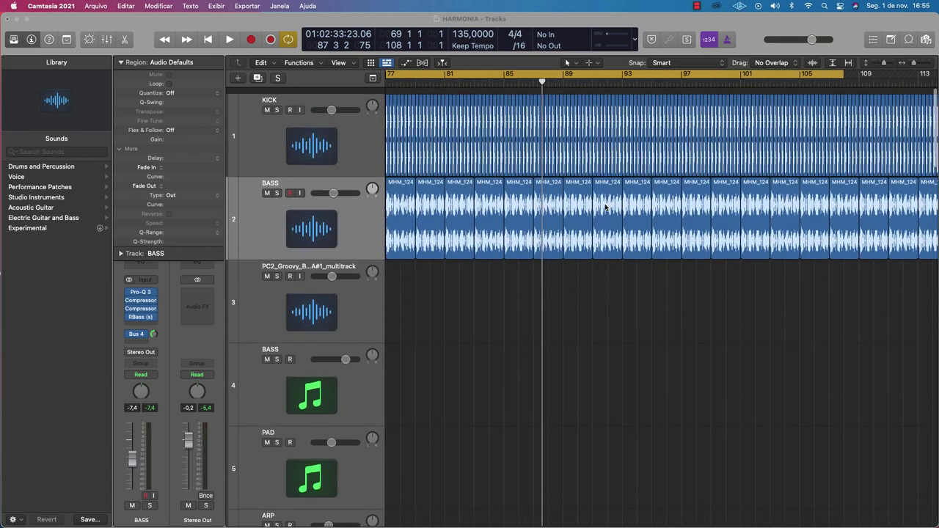
{"action": "scroll", "coordinate": [605, 207], "scroll_direction": "left", "scroll_amount": 10}
{"action": "key", "text": "super+Up"}
{"action": "key", "text": "super+Up"}
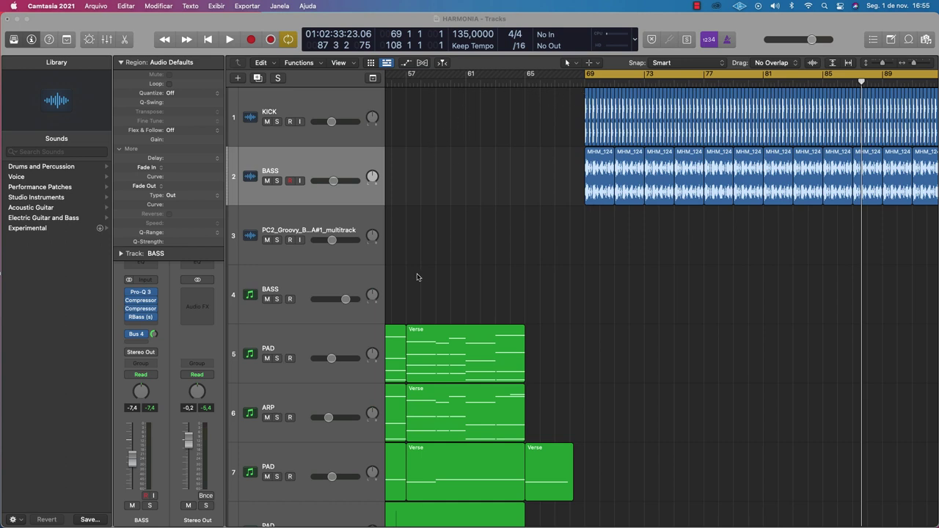
{"action": "scroll", "coordinate": [336, 235], "scroll_direction": "down", "scroll_amount": 5}
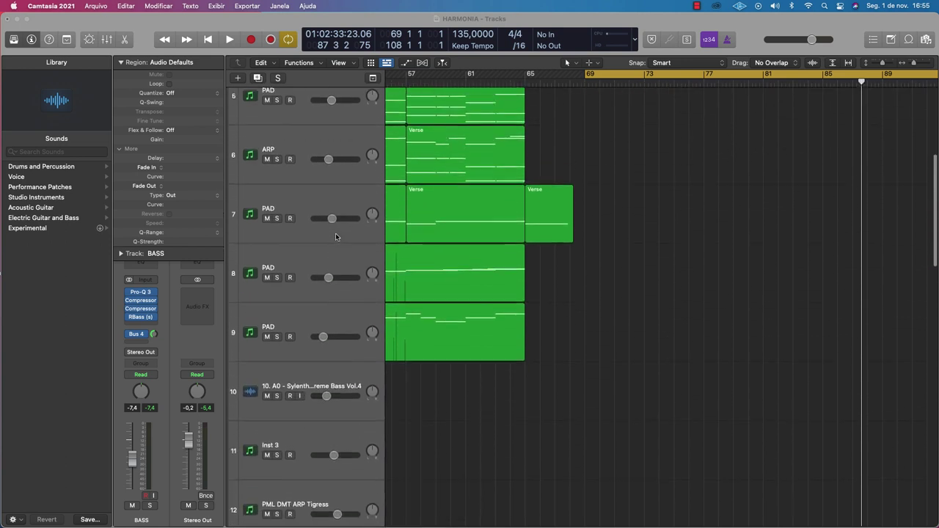
{"action": "left_click", "coordinate": [355, 204]}
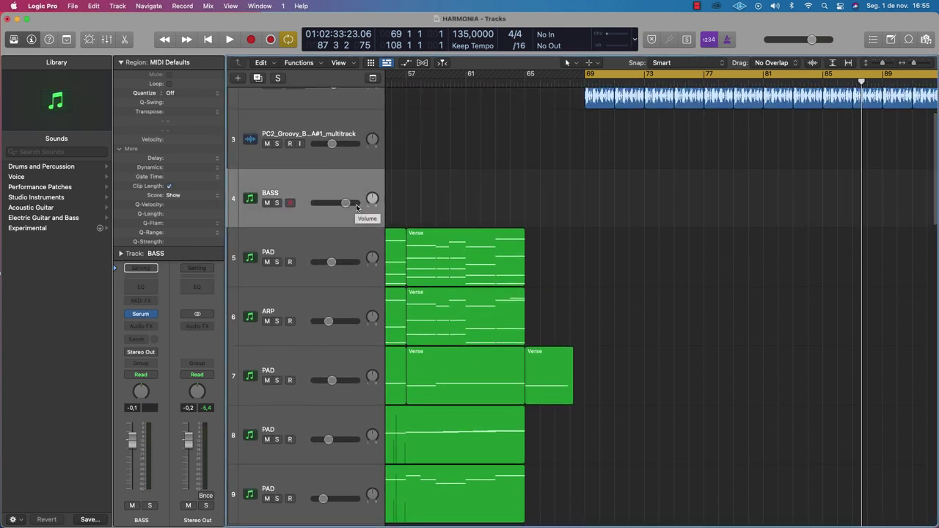
{"action": "scroll", "coordinate": [436, 174], "scroll_direction": "right", "scroll_amount": 15}
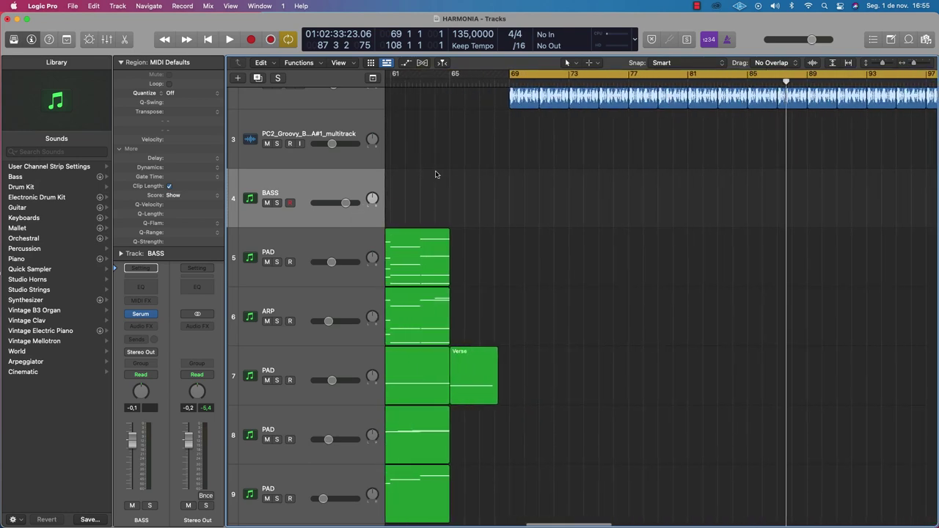
{"action": "right_click", "coordinate": [516, 193]}
{"action": "left_click", "coordinate": [543, 195]}
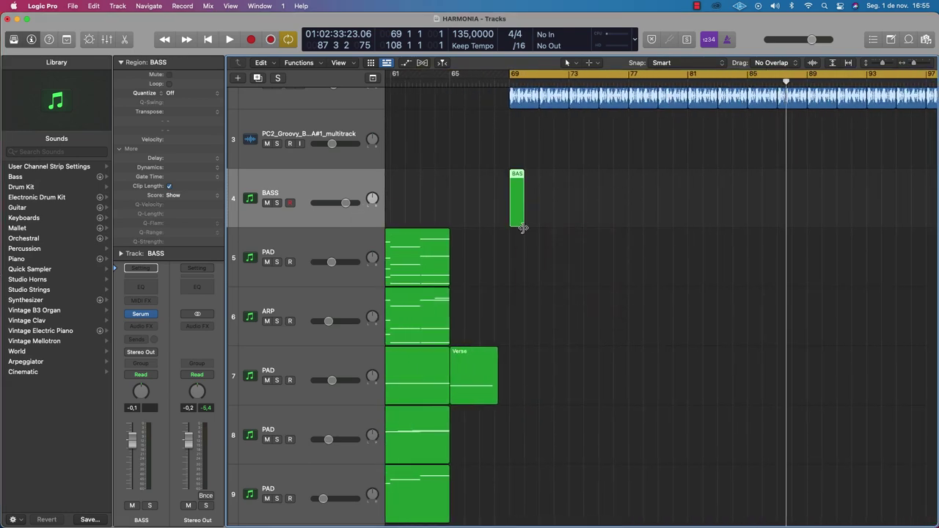
{"action": "left_click_drag", "start_coordinate": [523, 226], "coordinate": [538, 226]}
Fill the two-bar BASS region with eight short off-beat notes on one pitch, duplicating the first bar's four notes into the second.
{"action": "double_click", "coordinate": [522, 180]}
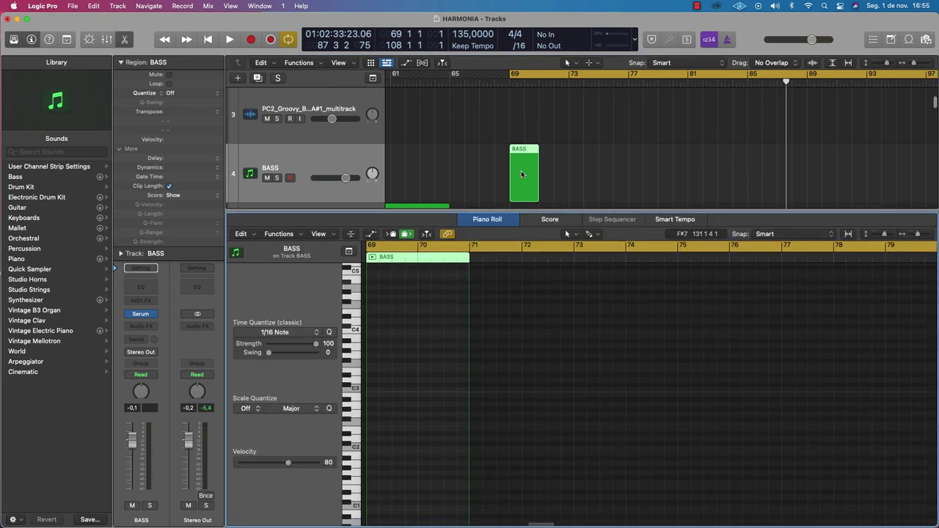
{"action": "scroll", "coordinate": [381, 457], "scroll_direction": "down", "scroll_amount": 5}
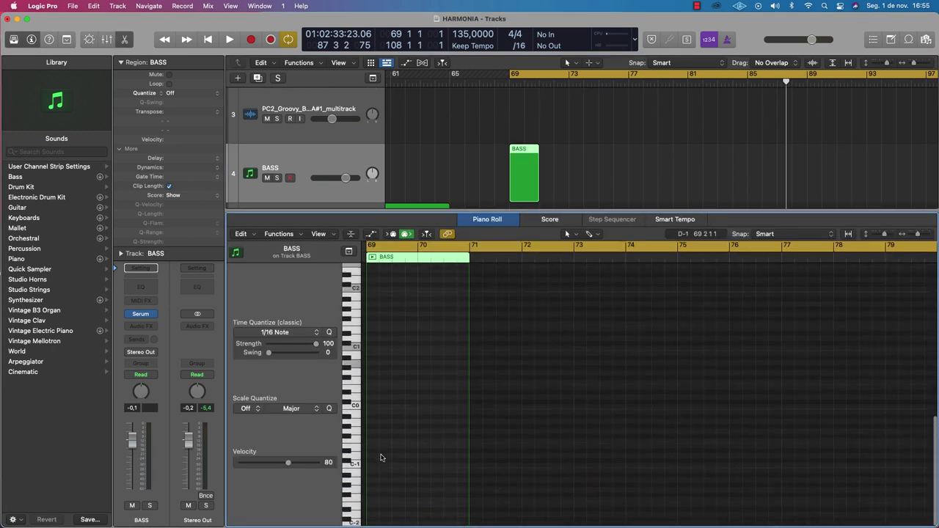
{"action": "scroll", "coordinate": [381, 458], "scroll_direction": "up", "scroll_amount": 5}
{"action": "scroll", "coordinate": [389, 426], "scroll_direction": "left", "scroll_amount": 1}
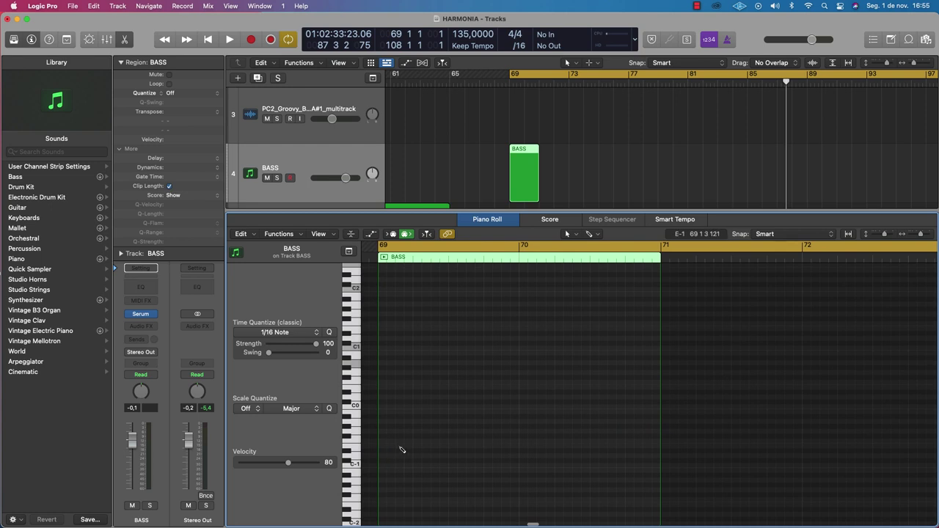
{"action": "left_click", "coordinate": [400, 446]}
{"action": "left_click_drag", "start_coordinate": [677, 452], "coordinate": [442, 368]}
{"action": "left_click_drag", "start_coordinate": [445, 373], "coordinate": [547, 371]}
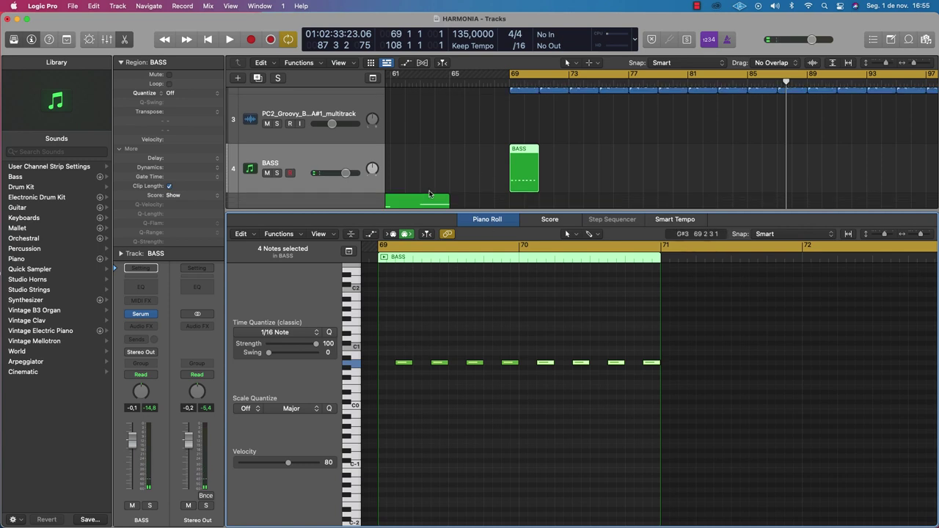
Solo only the BASS instrument track 4, leaving the KICK and BASS audio tracks unsoloed.
{"action": "left_click", "coordinate": [286, 162]}
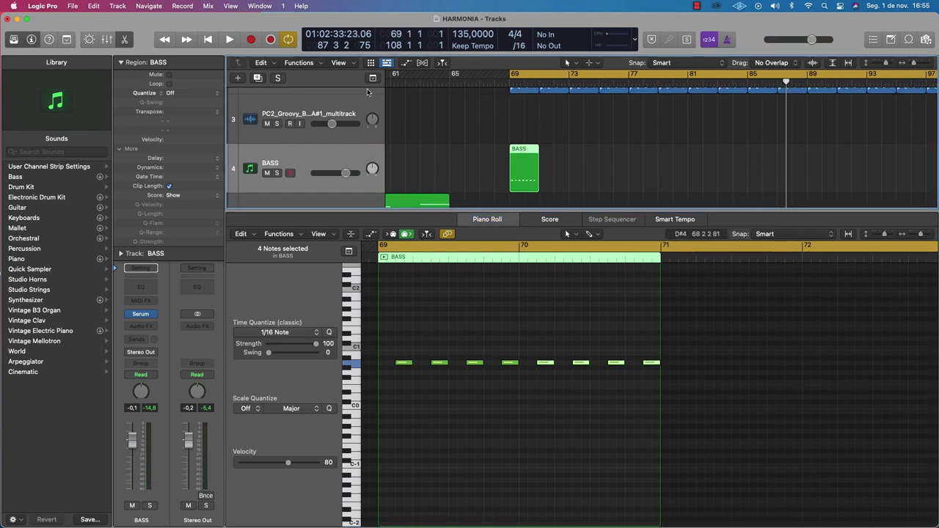
{"action": "left_click", "coordinate": [276, 174]}
{"action": "scroll", "coordinate": [276, 174], "scroll_direction": "up", "scroll_amount": 5}
{"action": "left_click", "coordinate": [277, 168]}
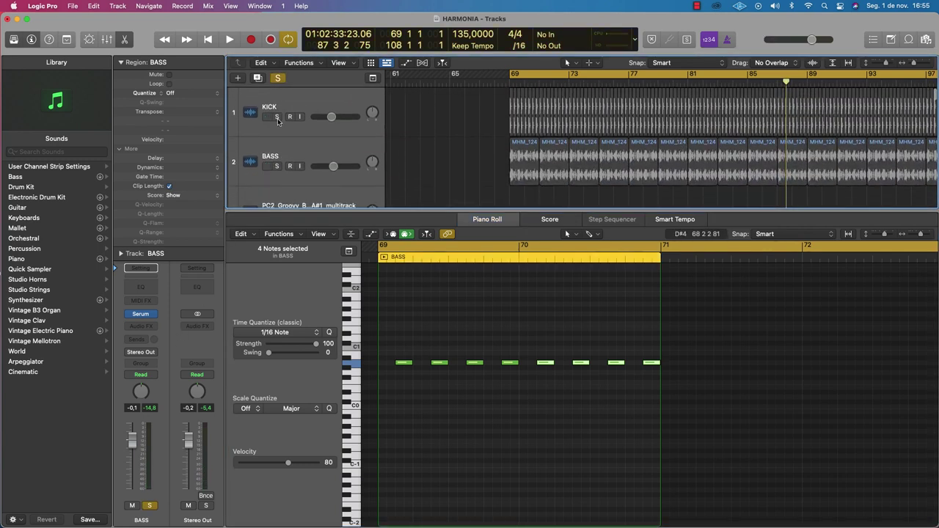
{"action": "left_click", "coordinate": [277, 119]}
{"action": "left_click", "coordinate": [277, 117]}
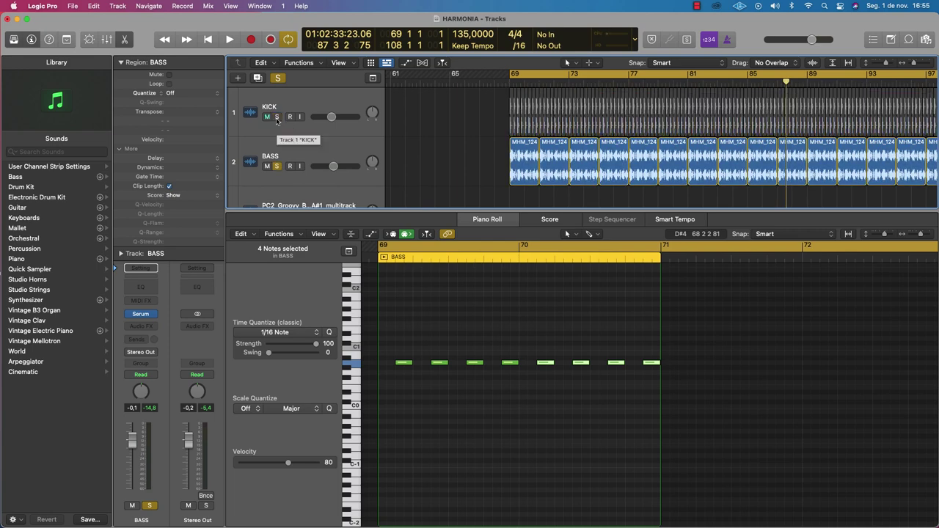
{"action": "left_click", "coordinate": [276, 117], "text": "alt"}
{"action": "scroll", "coordinate": [294, 143], "scroll_direction": "down", "scroll_amount": 5}
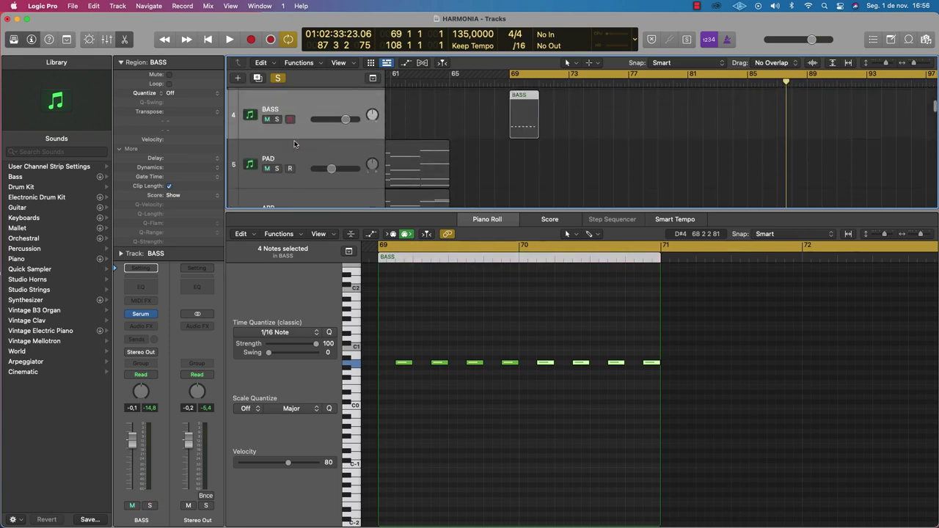
{"action": "scroll", "coordinate": [294, 143], "scroll_direction": "up", "scroll_amount": 2}
{"action": "left_click", "coordinate": [277, 138]}
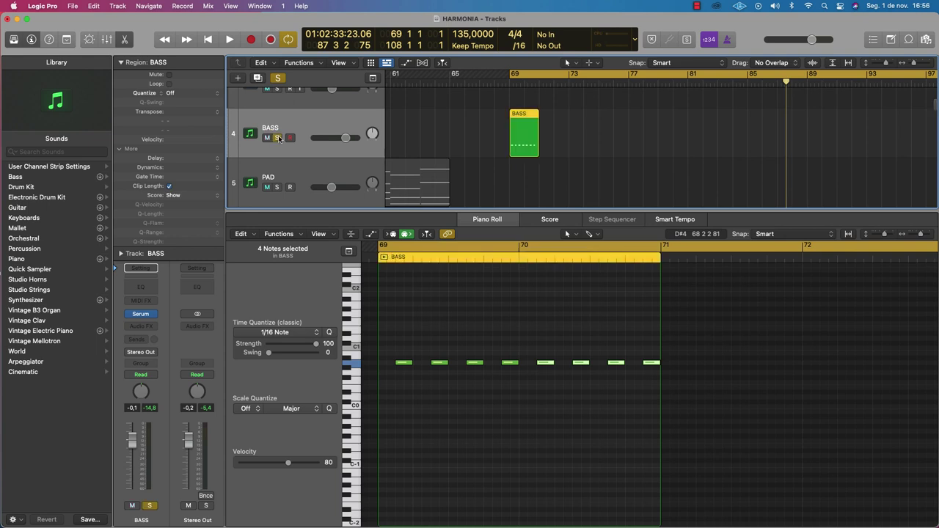
Audition the new bass notes, raise Serum's master level and set the BASS channel's volume to 1.0 dB.
{"action": "key", "text": "space"}
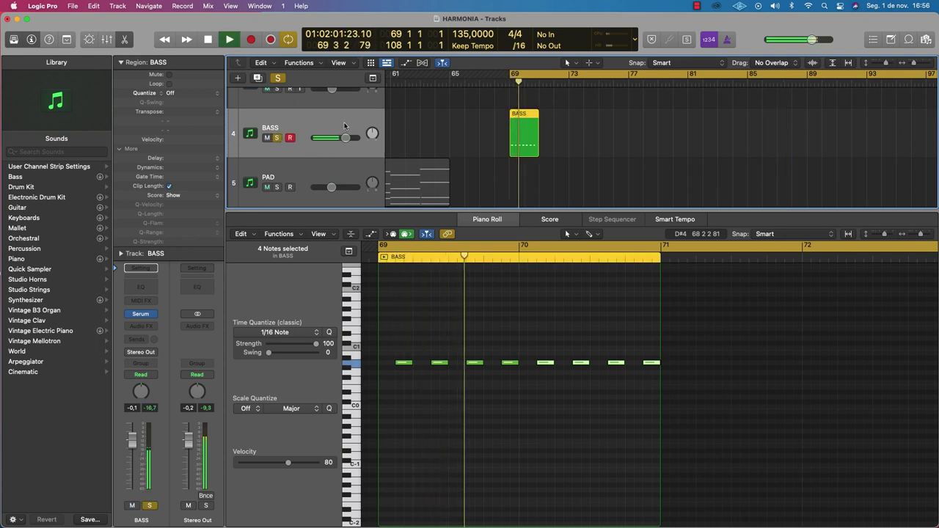
{"action": "key", "text": "space"}
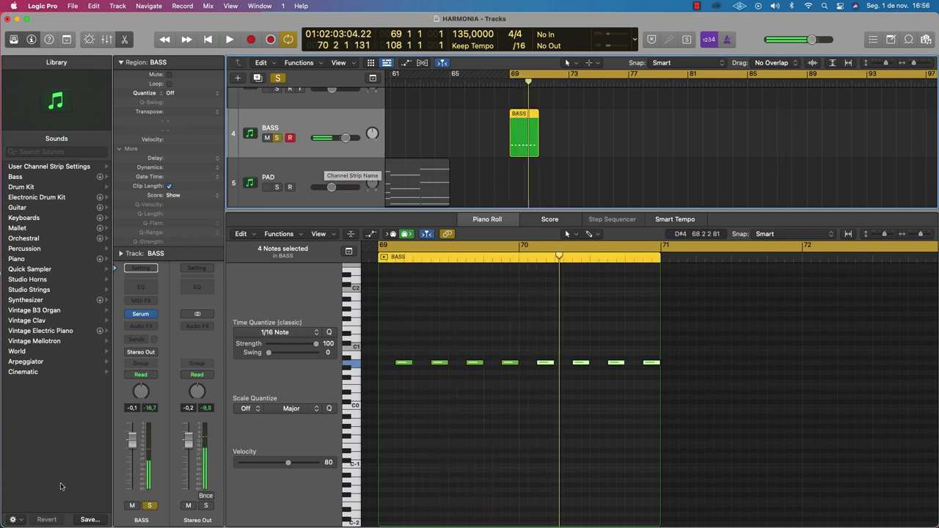
{"action": "left_click", "coordinate": [142, 315]}
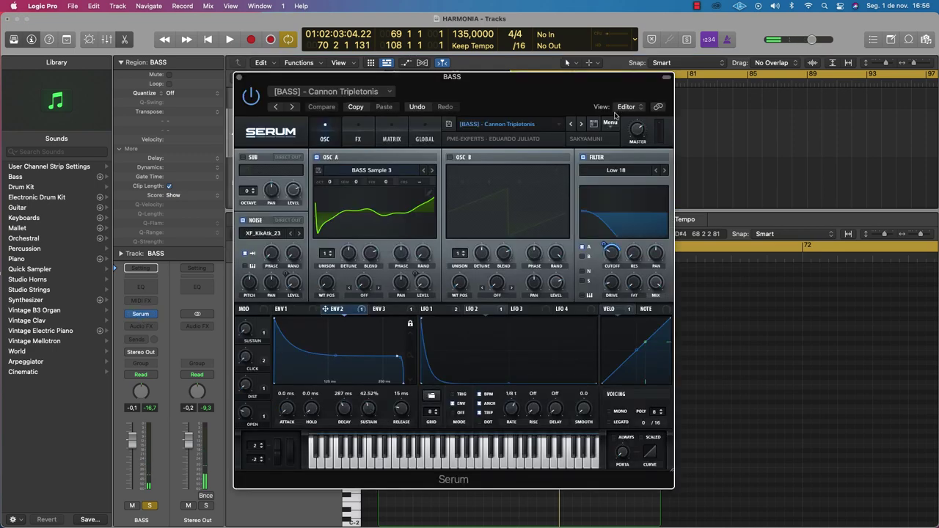
{"action": "left_click", "coordinate": [636, 130]}
{"action": "key", "text": "space"}
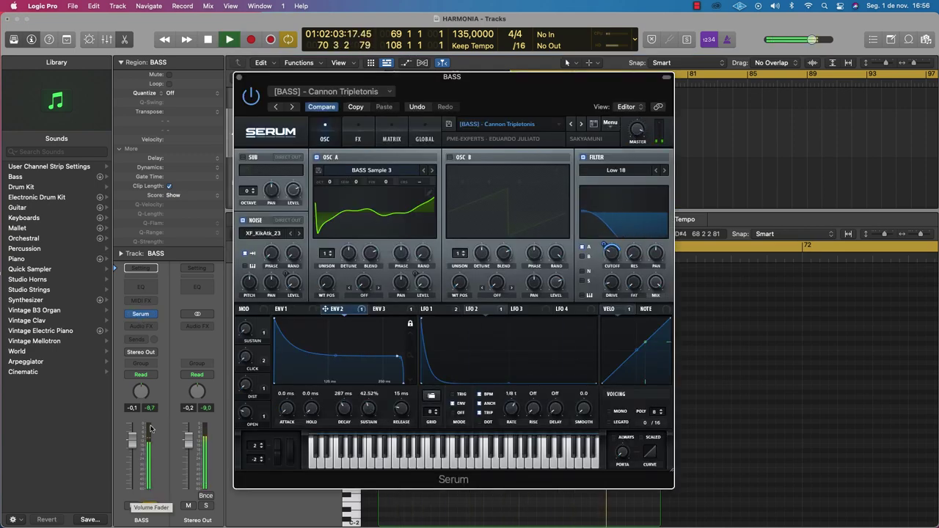
{"action": "left_click_drag", "start_coordinate": [133, 440], "coordinate": [132, 438]}
{"action": "key", "text": "space"}
{"action": "left_click", "coordinate": [239, 77]}
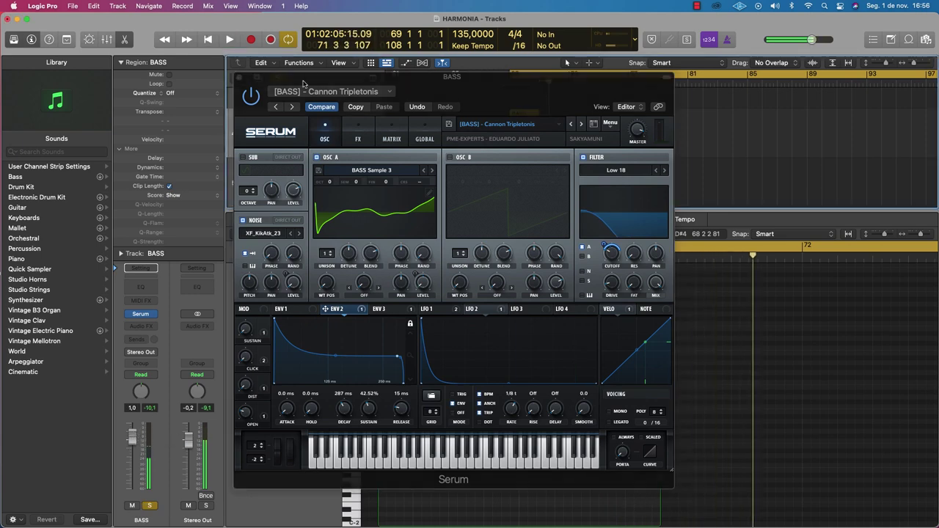
{"action": "key", "text": "space"}
{"action": "left_click", "coordinate": [239, 77]}
{"action": "key", "text": "space"}
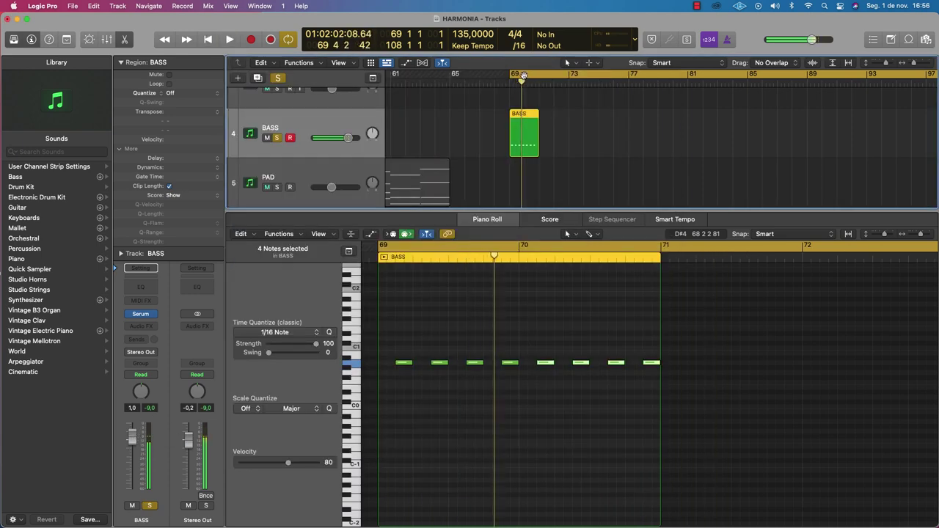
Set the cycle range to bars 69 to 71, matching the two-bar BASS region.
{"action": "left_click", "coordinate": [524, 76]}
{"action": "left_click", "coordinate": [512, 76]}
{"action": "left_click", "coordinate": [512, 76]}
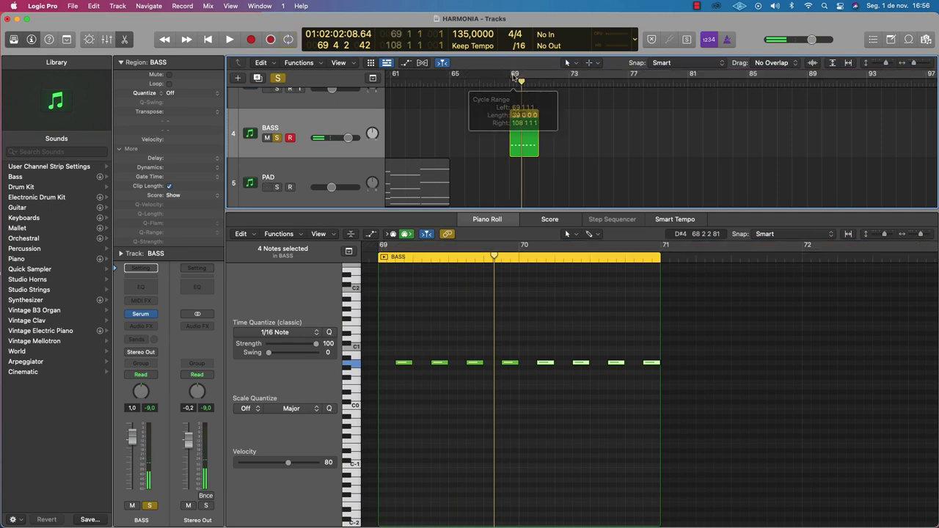
{"action": "left_click_drag", "start_coordinate": [513, 76], "coordinate": [538, 77]}
Transpose all eight bass notes down one octave and play them back.
{"action": "left_click_drag", "start_coordinate": [656, 380], "coordinate": [387, 315]}
{"action": "key", "text": "shift+alt+Down"}
{"action": "key", "text": "space"}
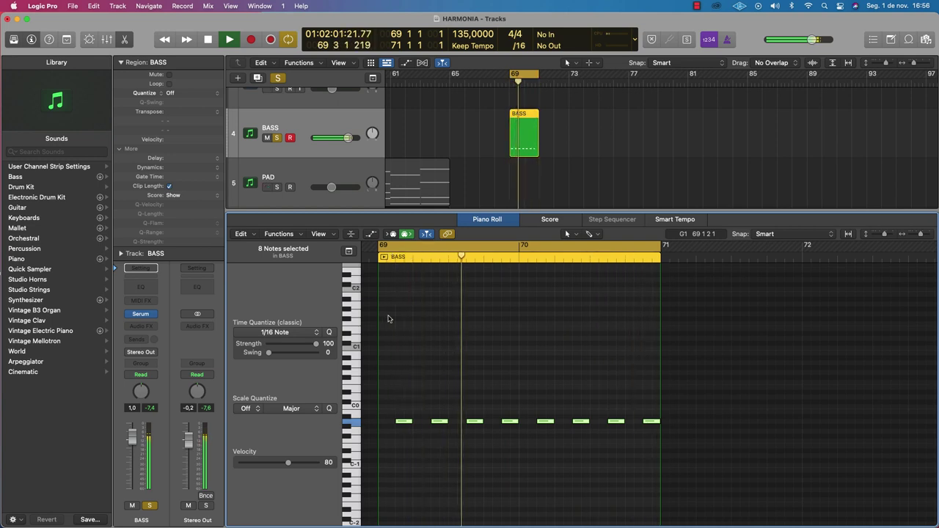
{"action": "key", "text": "space"}
Transpose the eight bass notes back up one octave and play them back.
{"action": "left_click_drag", "start_coordinate": [392, 406], "coordinate": [665, 439]}
{"action": "key", "text": "alt+shift+Up"}
{"action": "key", "text": "space"}
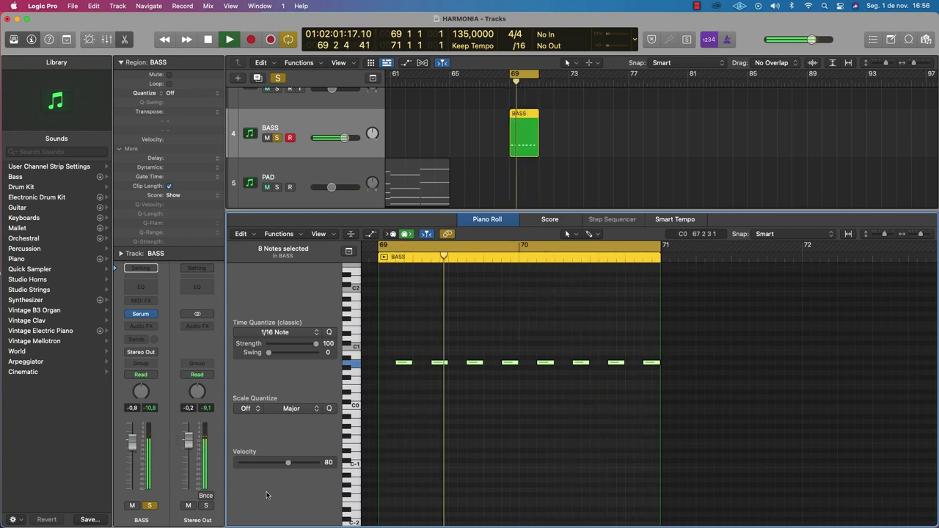
{"action": "key", "text": "space"}
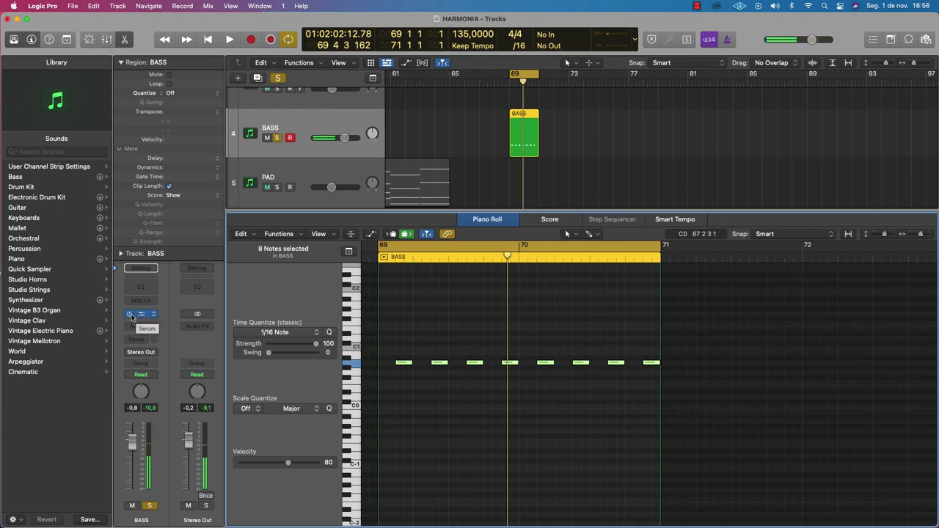
Close the Piano Roll and solo only the BASS audio track 2.
{"action": "left_click", "coordinate": [488, 222]}
{"action": "left_click", "coordinate": [278, 138]}
{"action": "scroll", "coordinate": [281, 152], "scroll_direction": "up", "scroll_amount": 5}
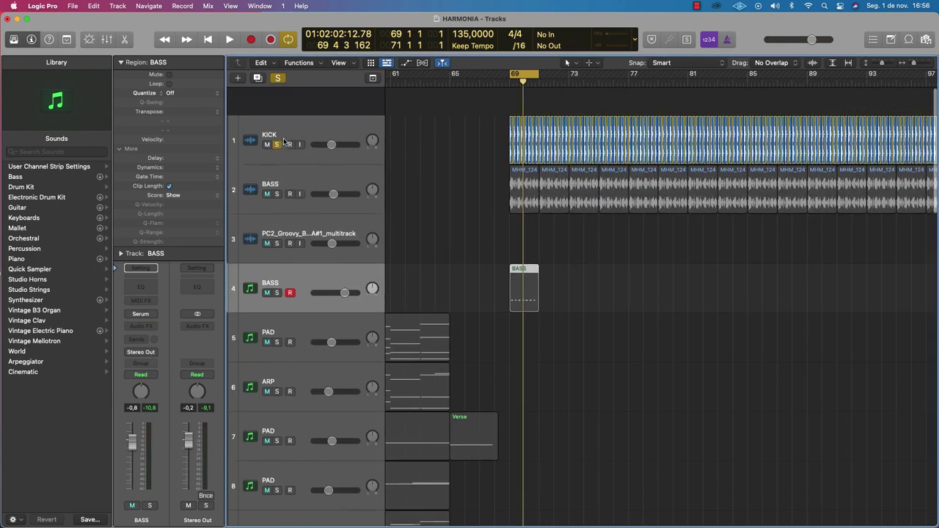
{"action": "left_click", "coordinate": [279, 166]}
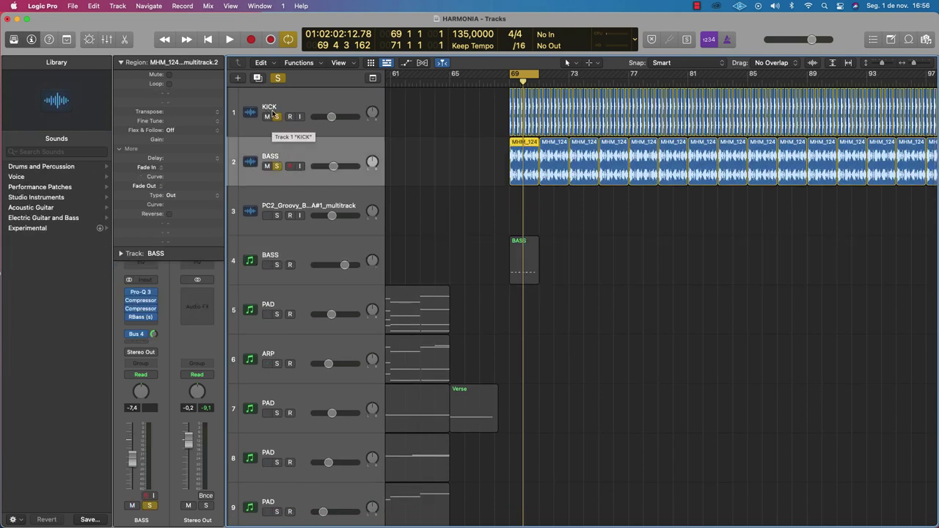
{"action": "left_click", "coordinate": [276, 117]}
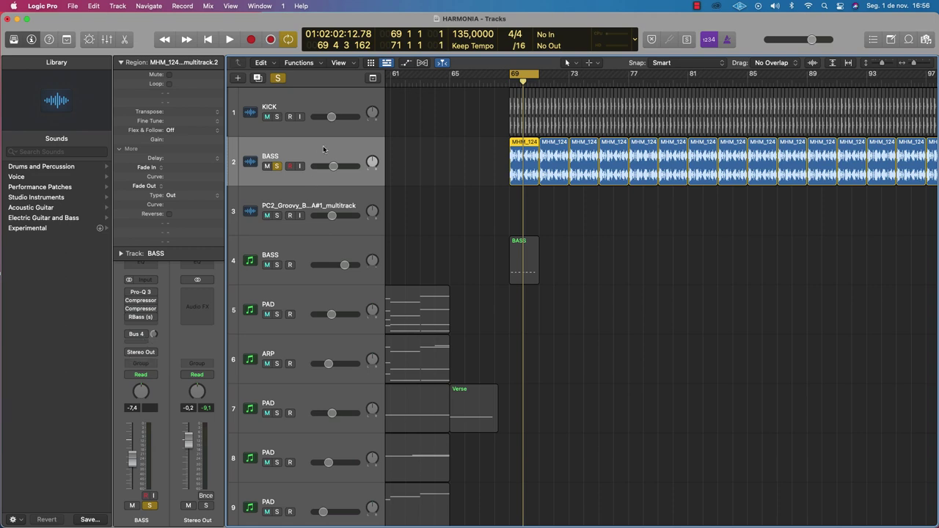
Play the soloed audio bass loop over bars 69 to 71 and examine its waveform.
{"action": "key", "text": "super+Right"}
{"action": "key", "text": "super+Right"}
{"action": "key", "text": "super+Right"}
{"action": "key", "text": "space"}
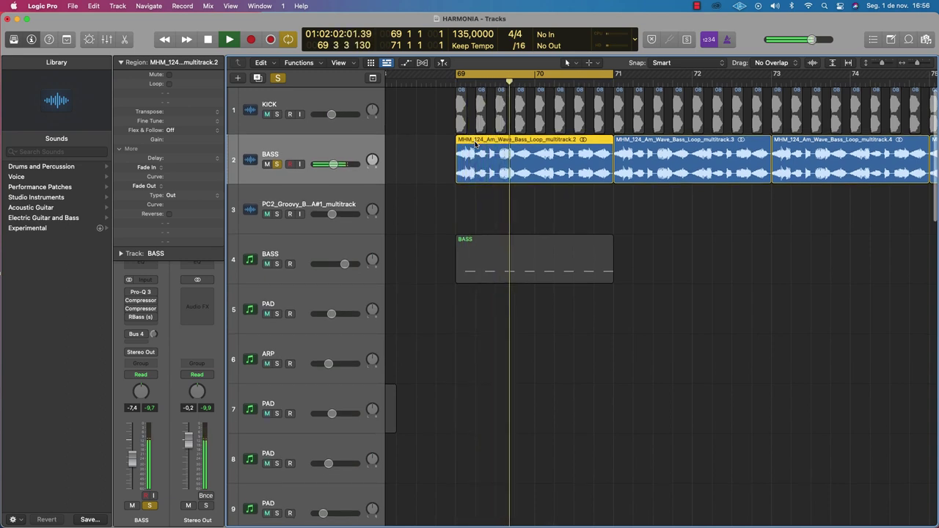
{"action": "scroll", "coordinate": [475, 145], "scroll_direction": "down", "scroll_amount": 1}
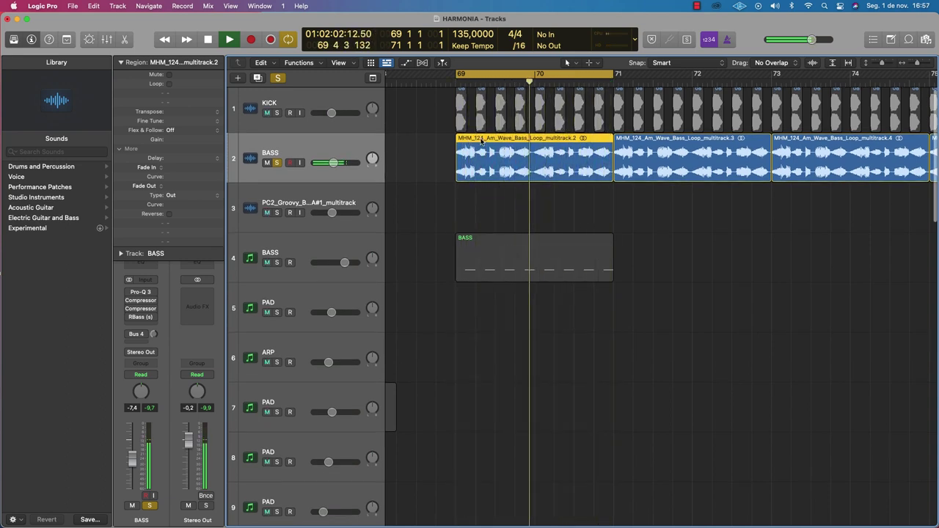
{"action": "scroll", "coordinate": [477, 143], "scroll_direction": "right", "scroll_amount": 3}
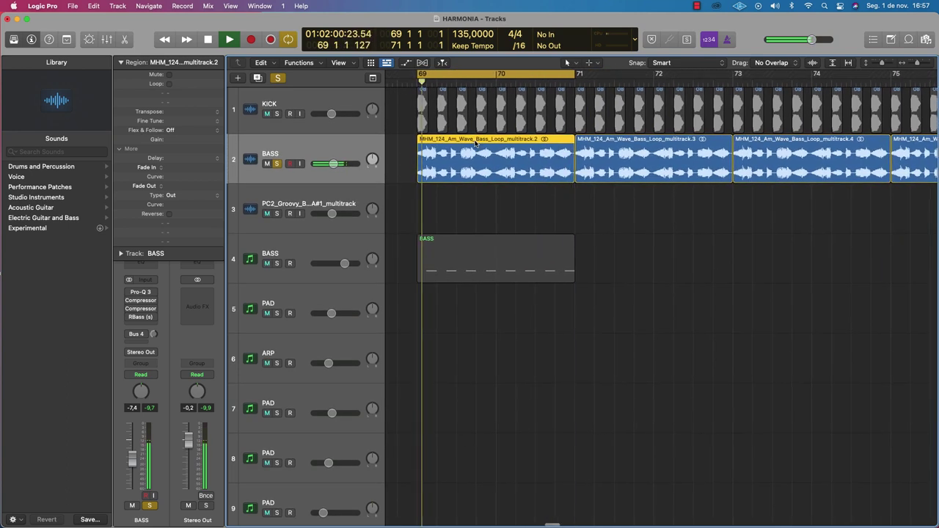
{"action": "scroll", "coordinate": [345, 165], "scroll_direction": "left", "scroll_amount": 2}
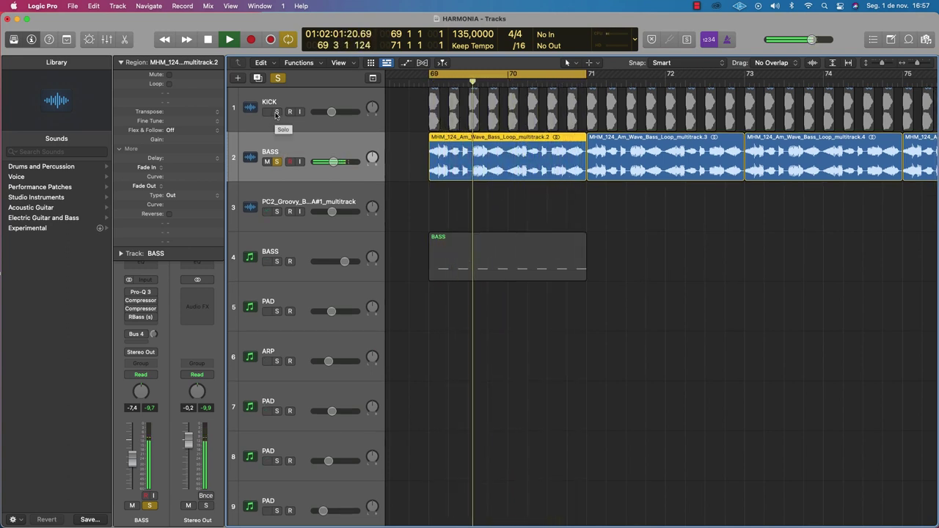
Solo the KICK track together with the BASS audio loop and listen to both before stopping playback.
{"action": "left_click", "coordinate": [277, 112]}
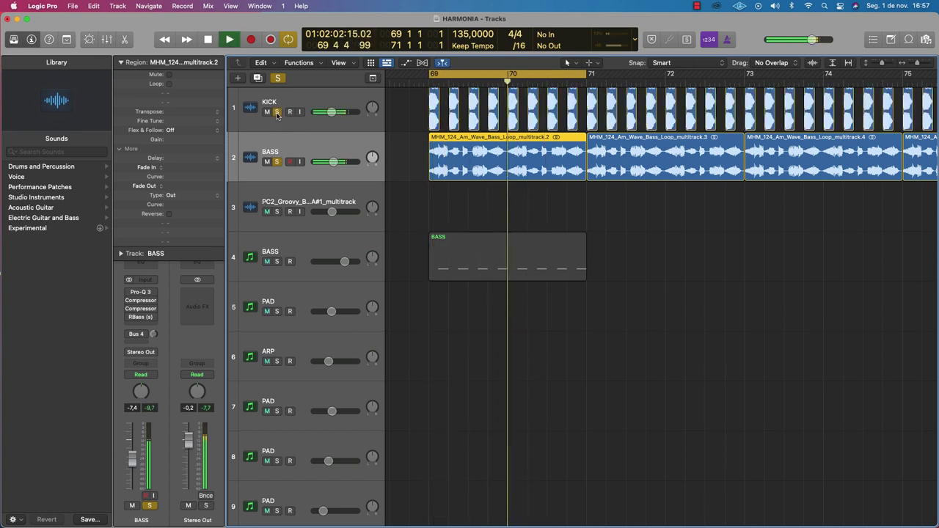
{"action": "scroll", "coordinate": [277, 115], "scroll_direction": "up", "scroll_amount": 1}
{"action": "key", "text": "space"}
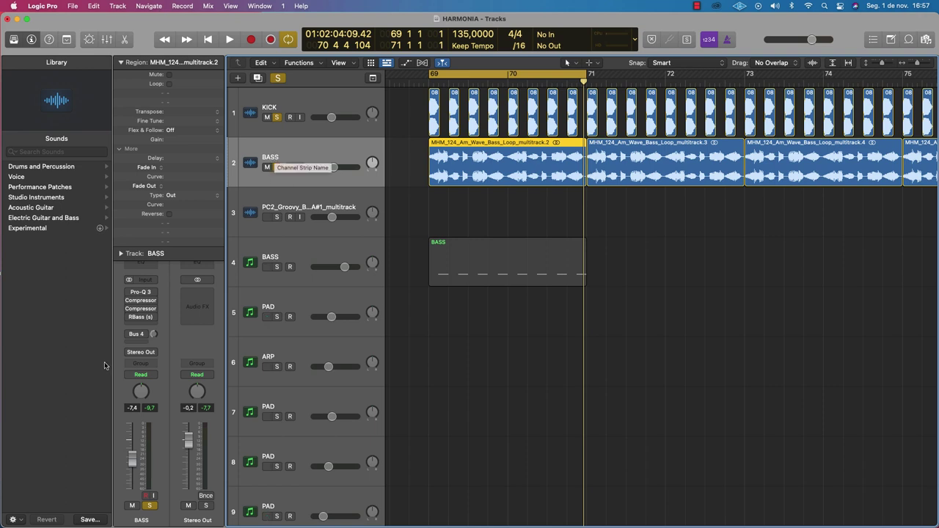
Enable Pro-Q 3 on the BASS channel and, during playback, move its bell cut to about 179 Hz at -1.22 dB and the upper bell higher in frequency.
{"action": "left_click", "coordinate": [141, 294]}
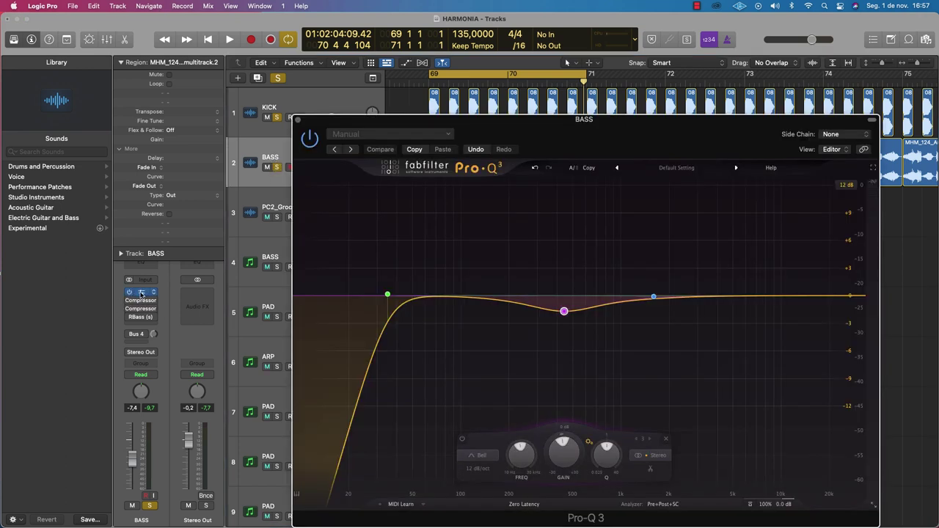
{"action": "key", "text": "space"}
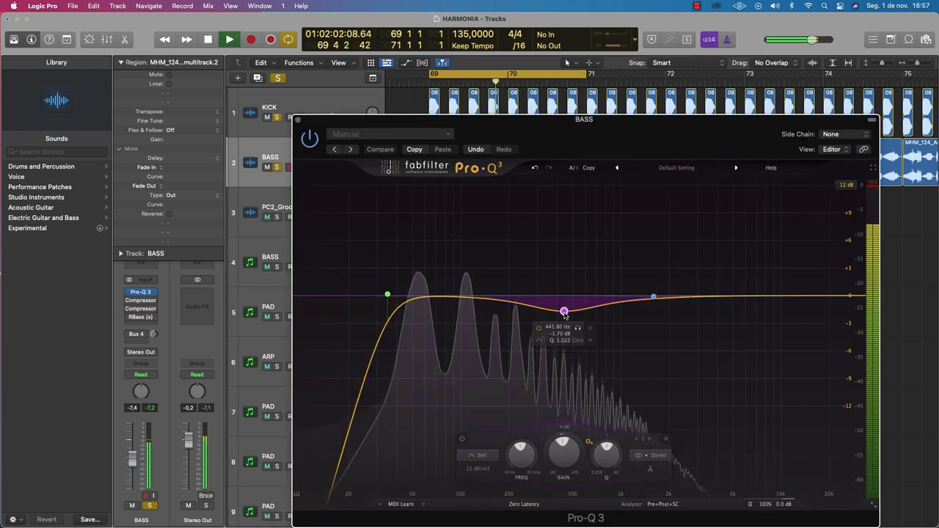
{"action": "left_click_drag", "start_coordinate": [564, 312], "coordinate": [501, 306]}
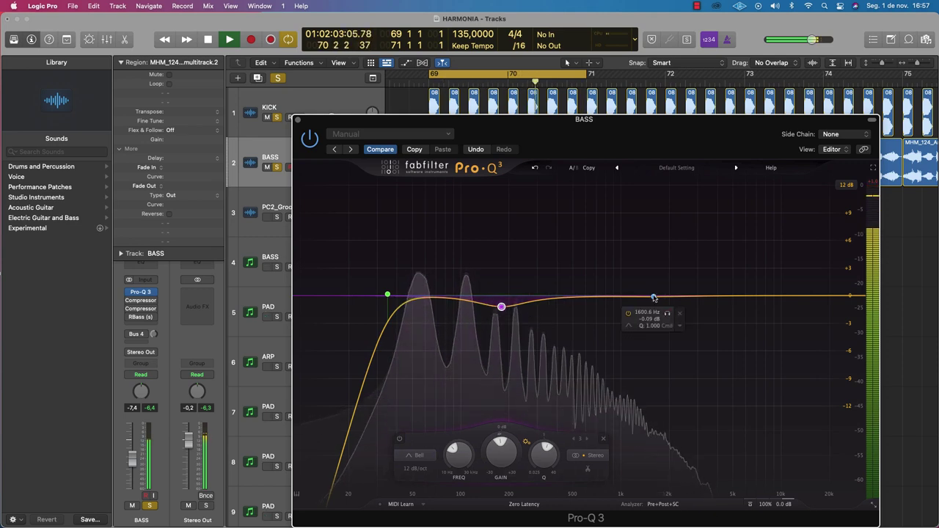
{"action": "left_click_drag", "start_coordinate": [654, 297], "coordinate": [678, 296]}
{"action": "key", "text": "space"}
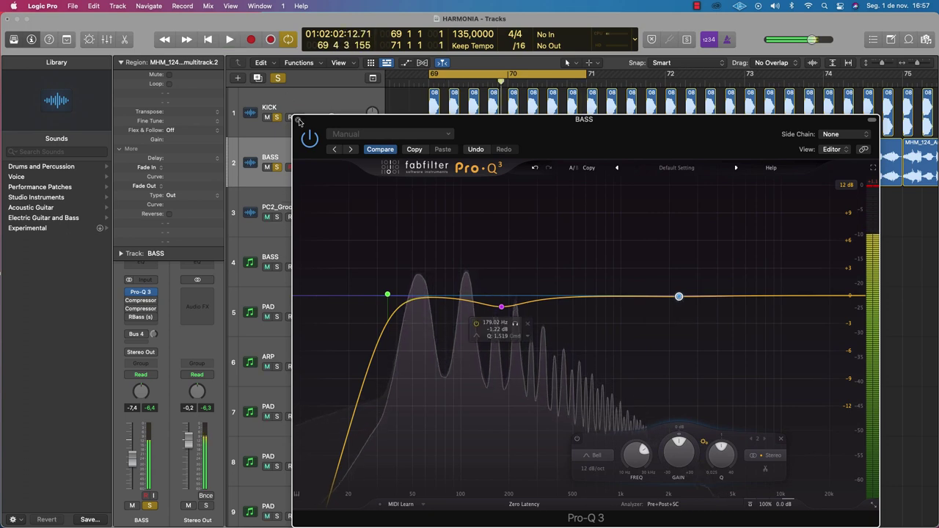
{"action": "left_click", "coordinate": [297, 120]}
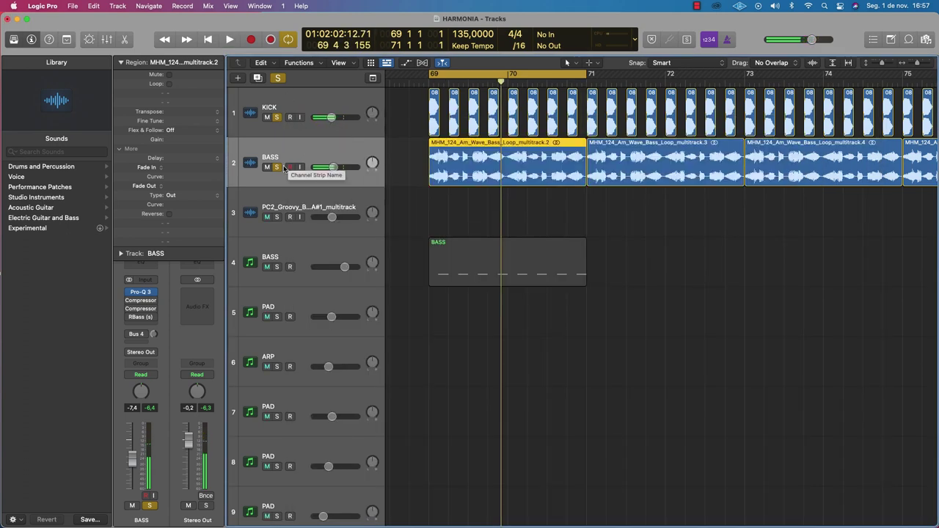
Enable both Compressors on the BASS channel one after the other and check their gain reduction while the loop plays.
{"action": "left_click", "coordinate": [144, 302]}
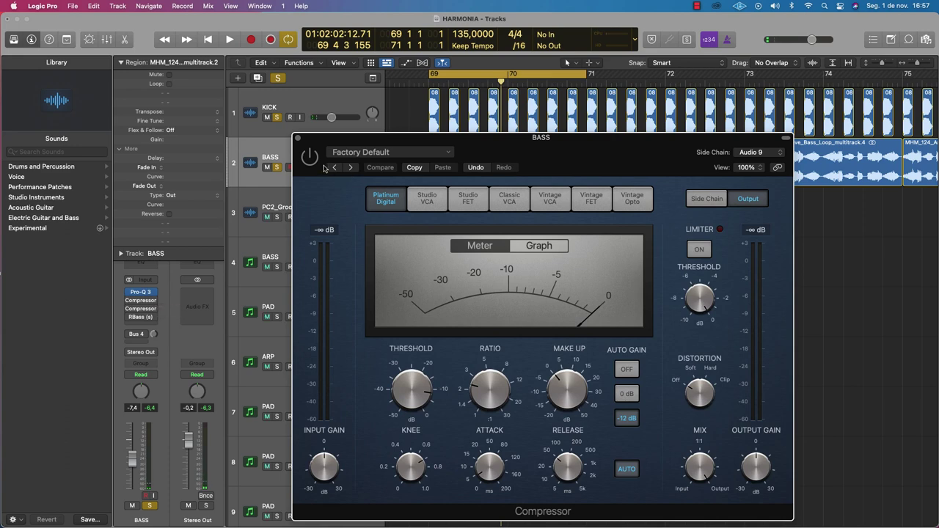
{"action": "key", "text": "space"}
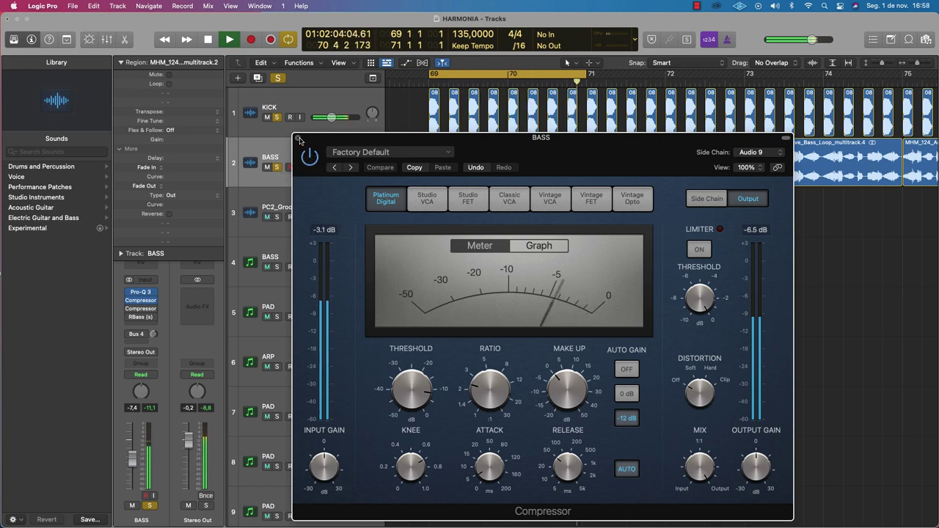
{"action": "left_click", "coordinate": [299, 139]}
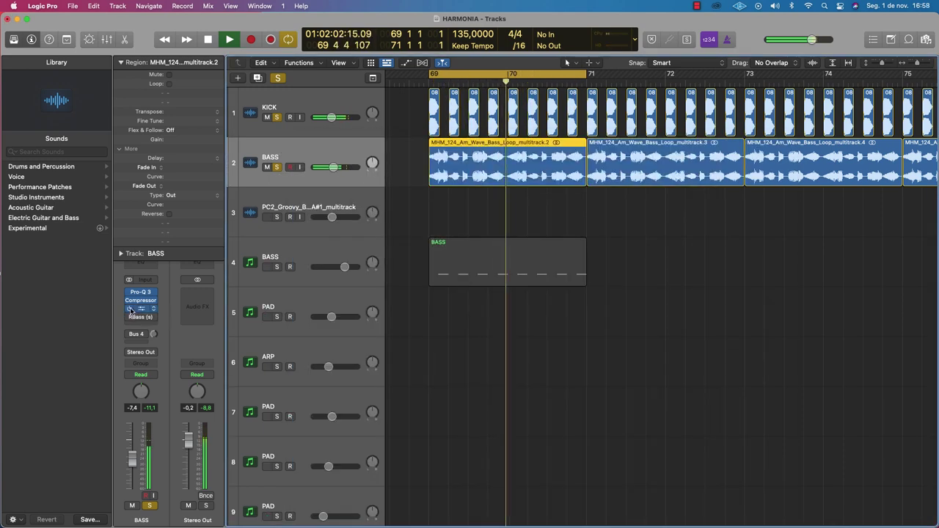
{"action": "left_click", "coordinate": [142, 309]}
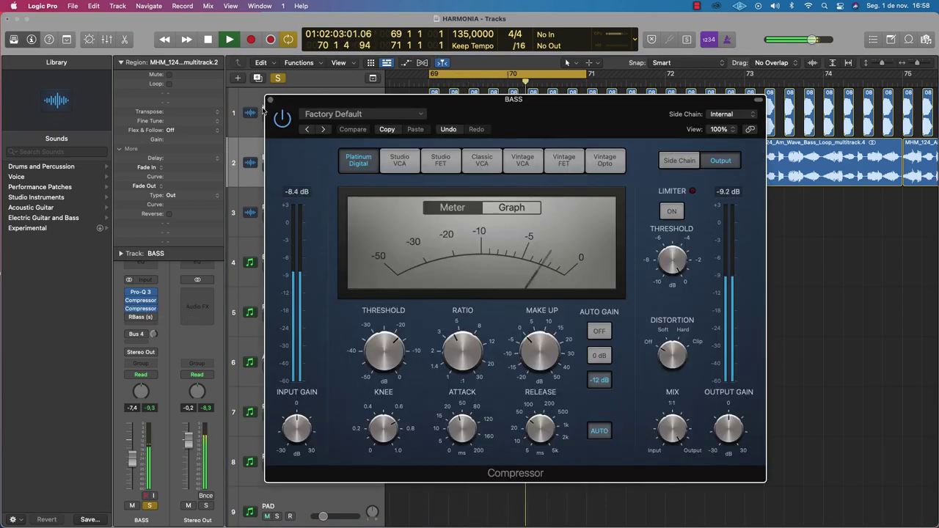
{"action": "left_click", "coordinate": [271, 101]}
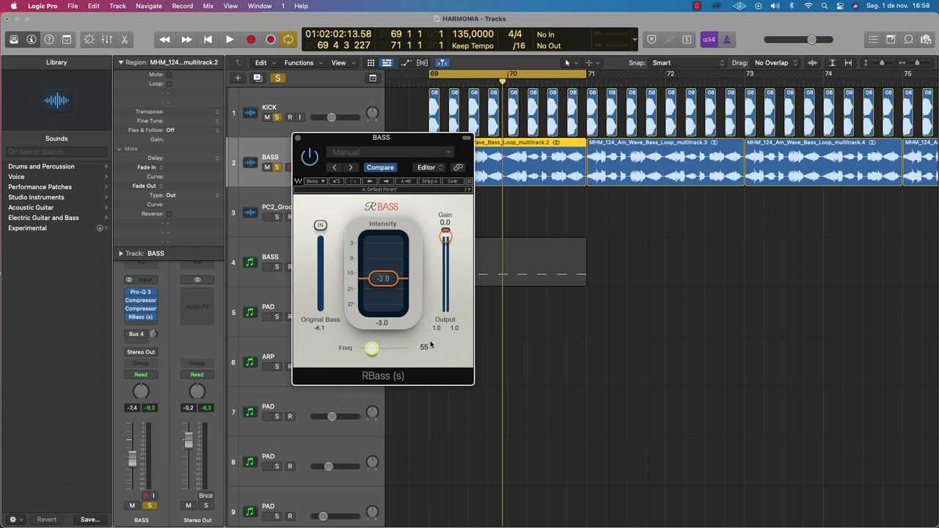
Lower the Intensity of RBass slightly while the kick and bass play, keeping the frequency at 55, and close the plug-in.
{"action": "key", "text": "space"}
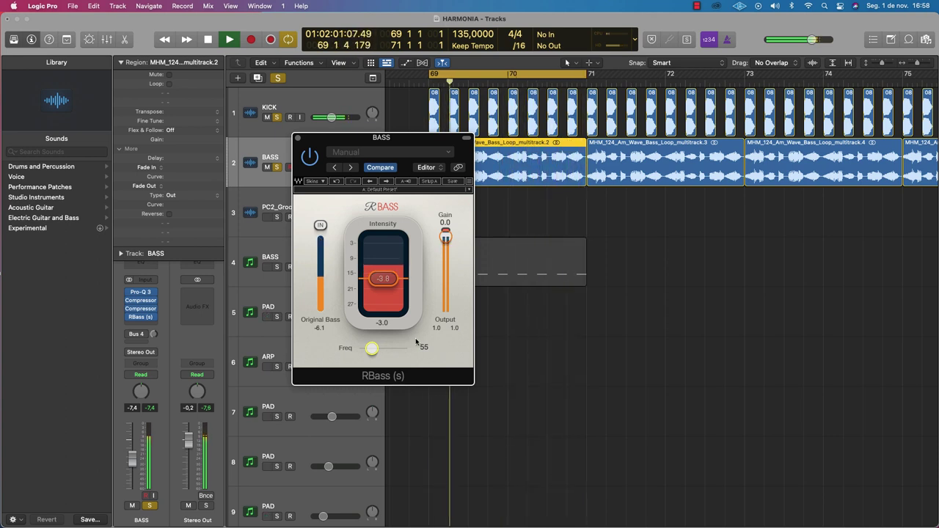
{"action": "left_click_drag", "start_coordinate": [371, 351], "coordinate": [371, 348]}
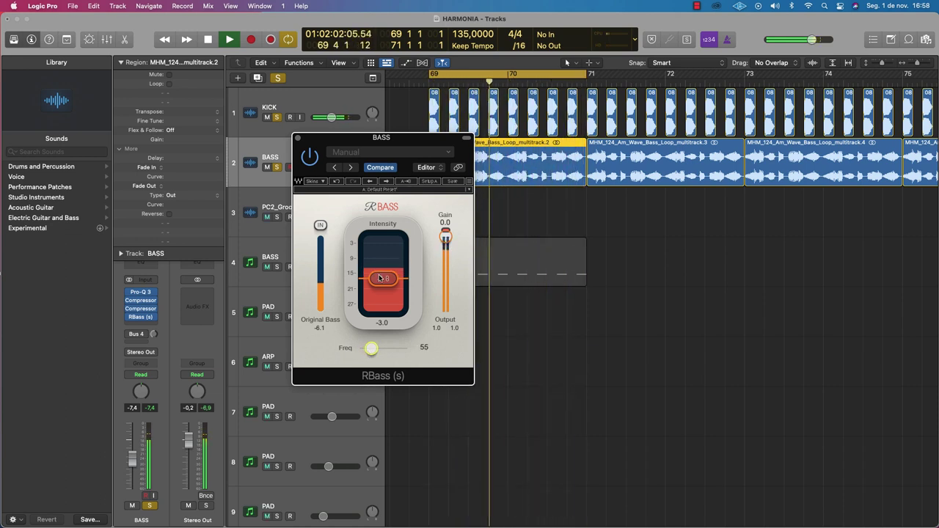
{"action": "mouse_move", "coordinate": [383, 266]}
{"action": "left_mouse_down"}
{"action": "mouse_move", "coordinate": [383, 308]}
{"action": "mouse_move", "coordinate": [383, 250]}
{"action": "mouse_move", "coordinate": [383, 283]}
{"action": "left_mouse_up"}
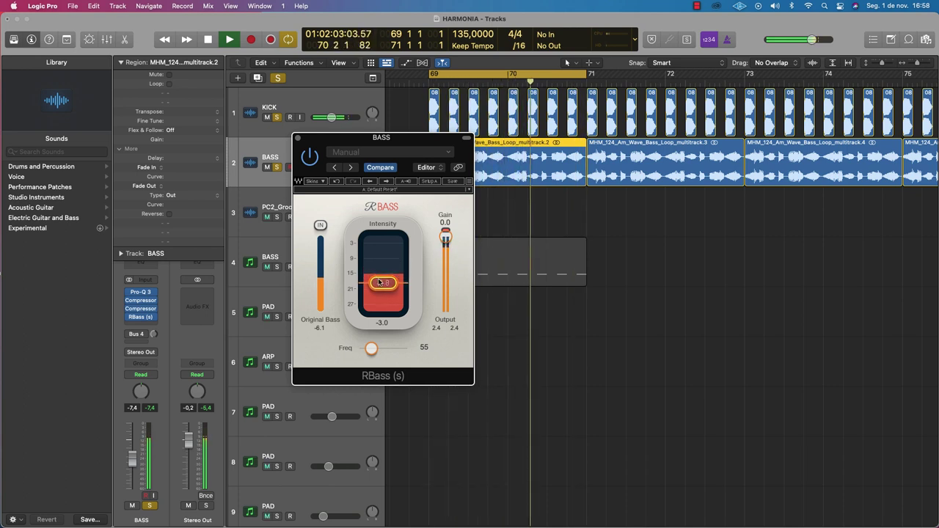
{"action": "key", "text": "space"}
{"action": "left_click", "coordinate": [298, 137]}
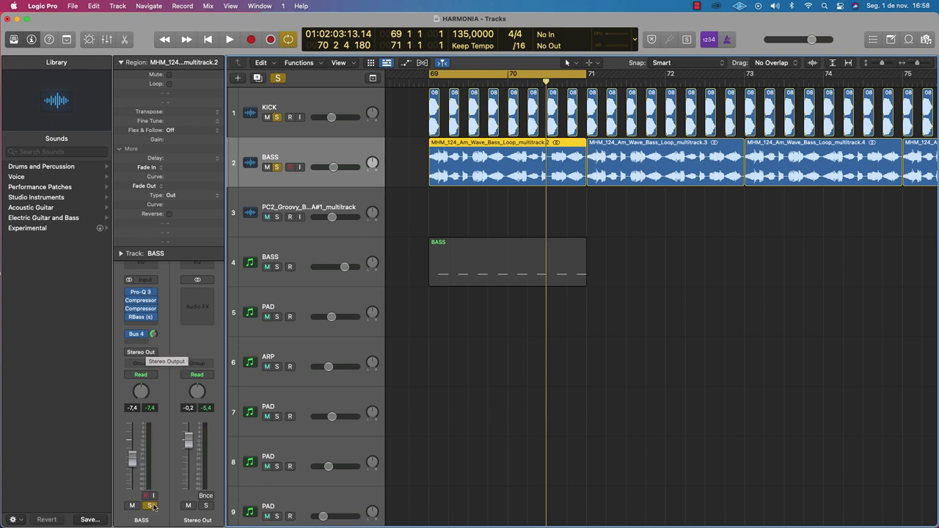
Activate the BASS channel's Bus 4 send to DELAY BASS and open Replika there, leaving the bus's Compressor and Pro-Q 3 off.
{"action": "left_click", "coordinate": [137, 333]}
{"action": "left_click", "coordinate": [156, 336]}
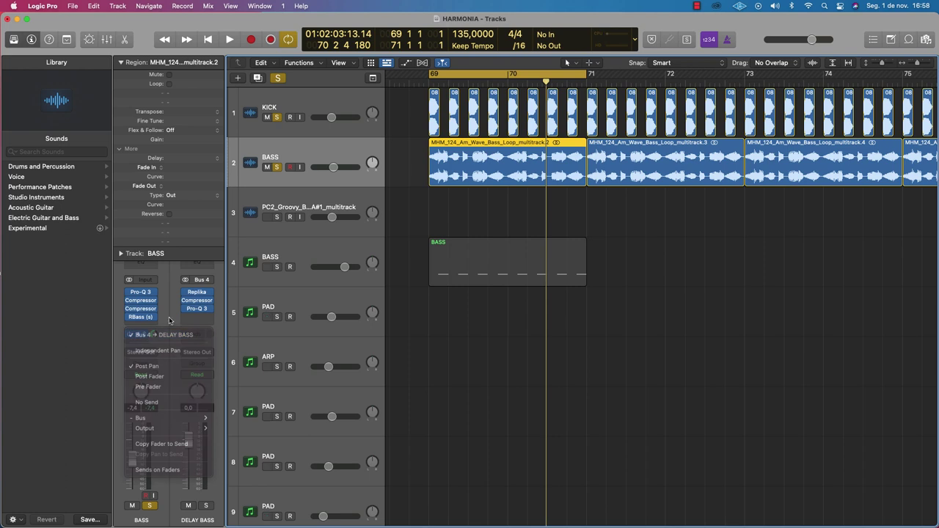
{"action": "left_click", "coordinate": [200, 293]}
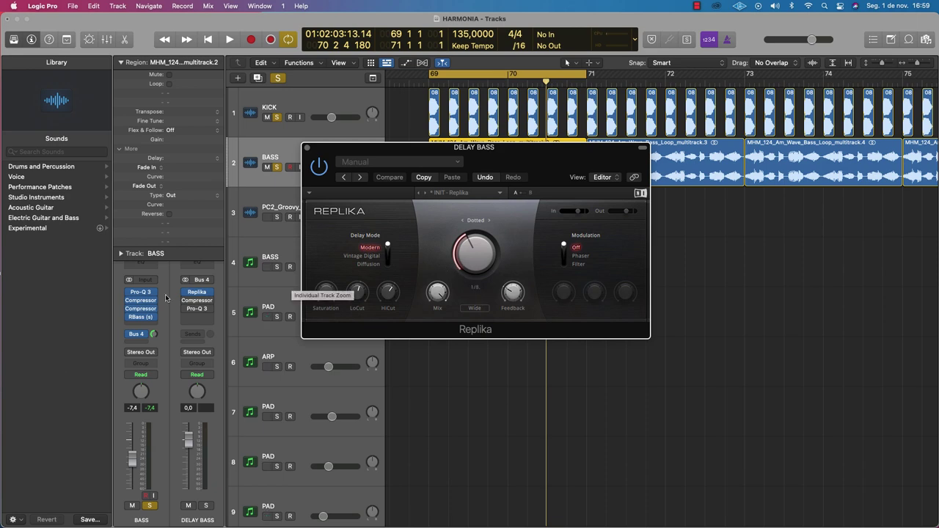
{"action": "mouse_move", "coordinate": [438, 293]}
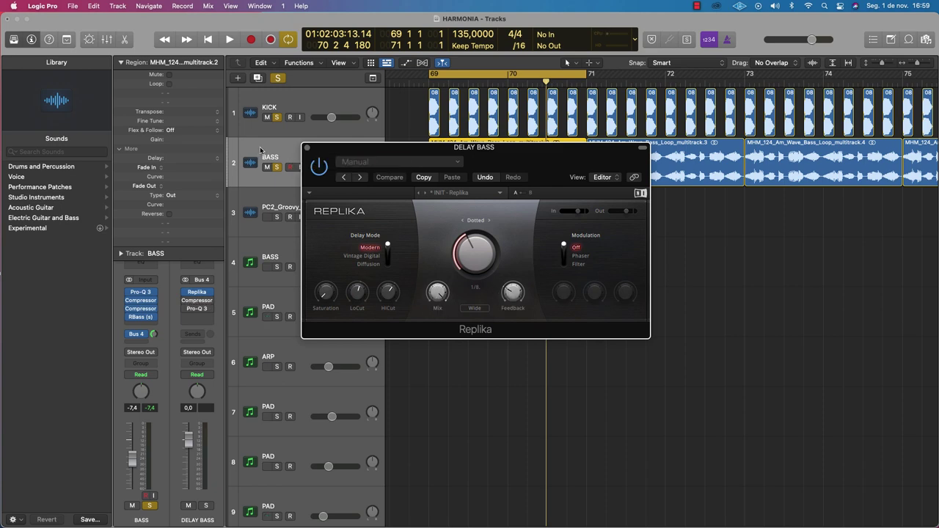
Play the soloed kick and bass loop twice to hear the Replika delay on the bass.
{"action": "key", "text": "space"}
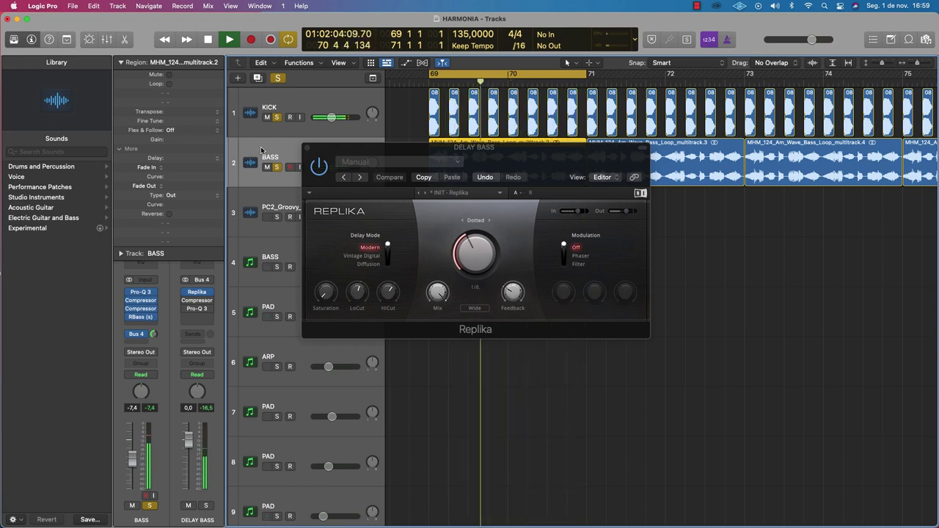
{"action": "key", "text": "space"}
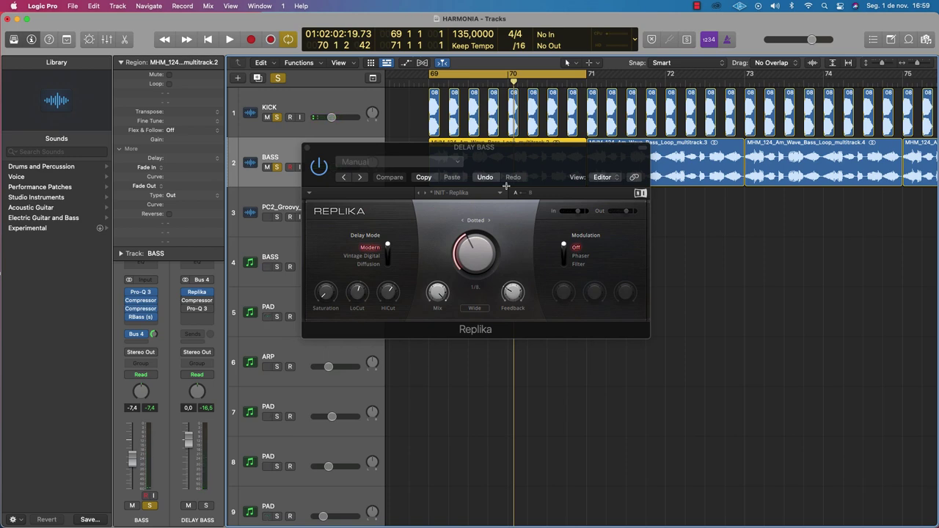
{"action": "key", "text": "space"}
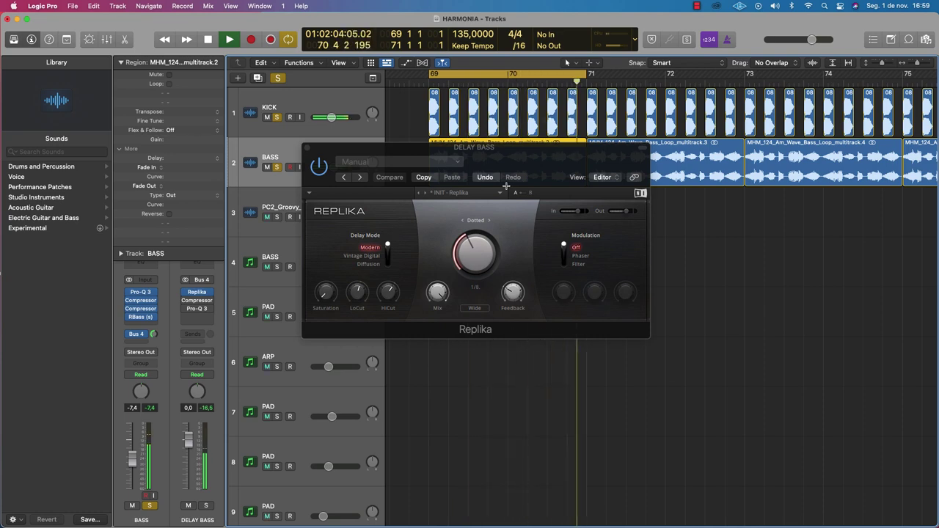
{"action": "key", "text": "space"}
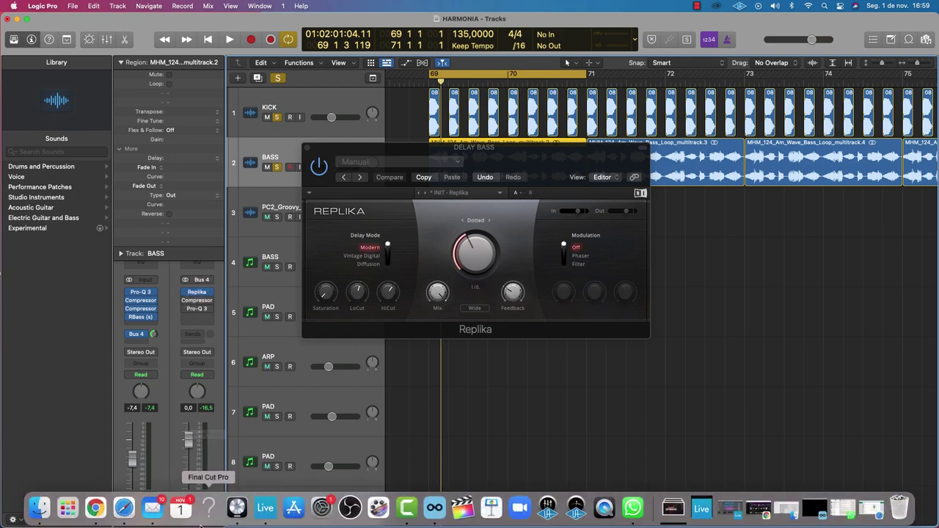
Switch to the AULA PRIMEIRO LOOP project in Ableton Live and examine the devices on its reverb and delay return tracks.
{"action": "left_click", "coordinate": [272, 507]}
{"action": "scroll", "coordinate": [639, 361], "scroll_direction": "down", "scroll_amount": 10}
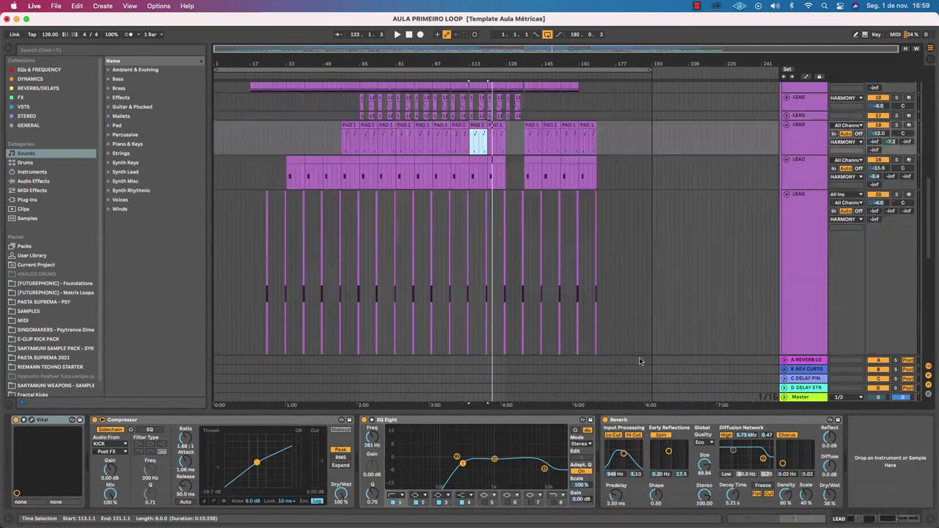
{"action": "left_click", "coordinate": [803, 360]}
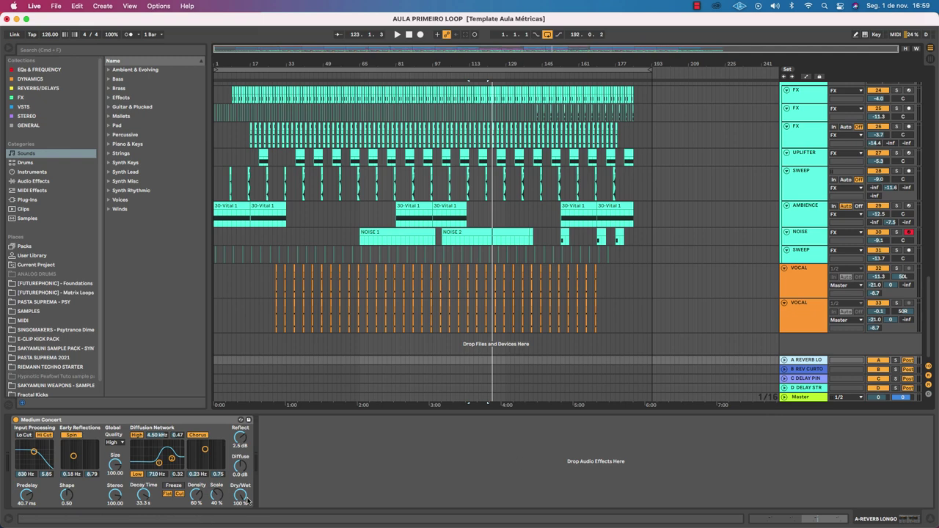
{"action": "left_click", "coordinate": [804, 389]}
{"action": "left_click", "coordinate": [803, 262]}
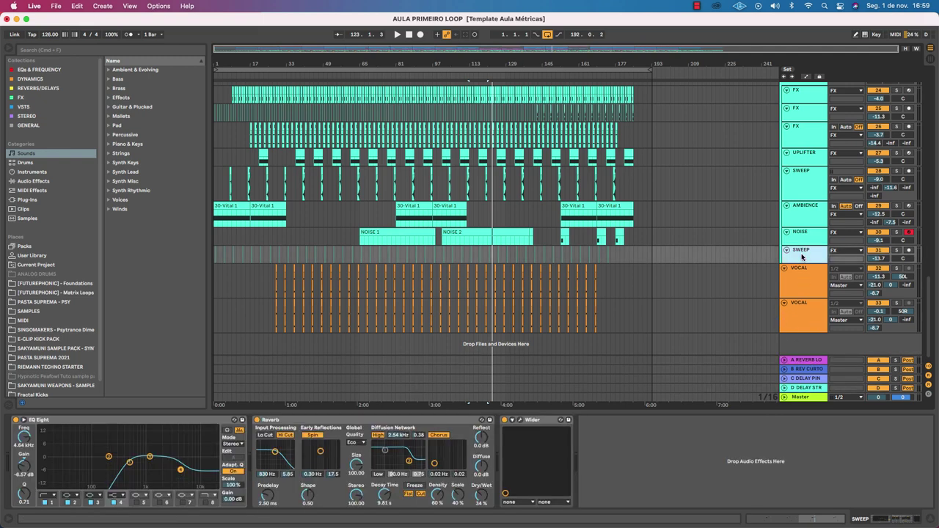
Enlarge the BASS track and try its A-REVERB LONGO send at -15.0 dB before resetting it to -inf.
{"action": "scroll", "coordinate": [807, 121], "scroll_direction": "up", "scroll_amount": 15}
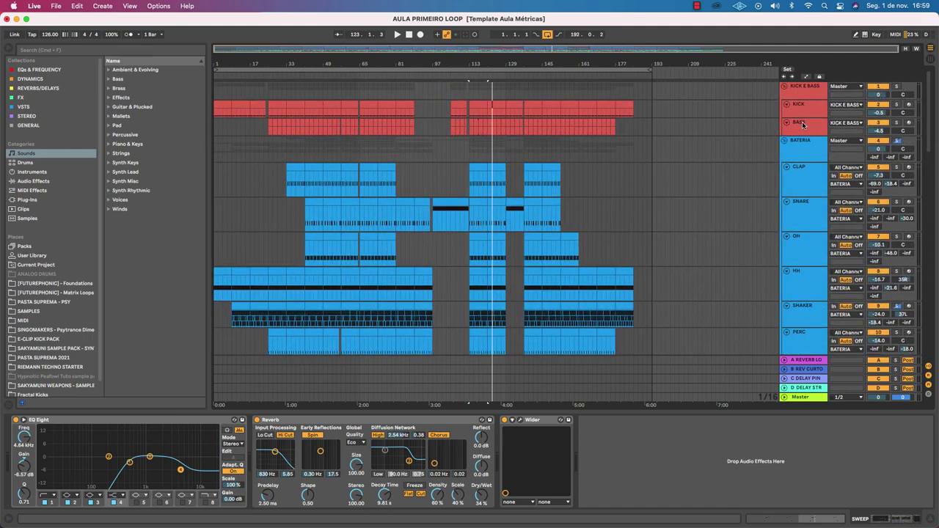
{"action": "left_click", "coordinate": [803, 125]}
{"action": "left_click_drag", "start_coordinate": [804, 136], "coordinate": [803, 160]}
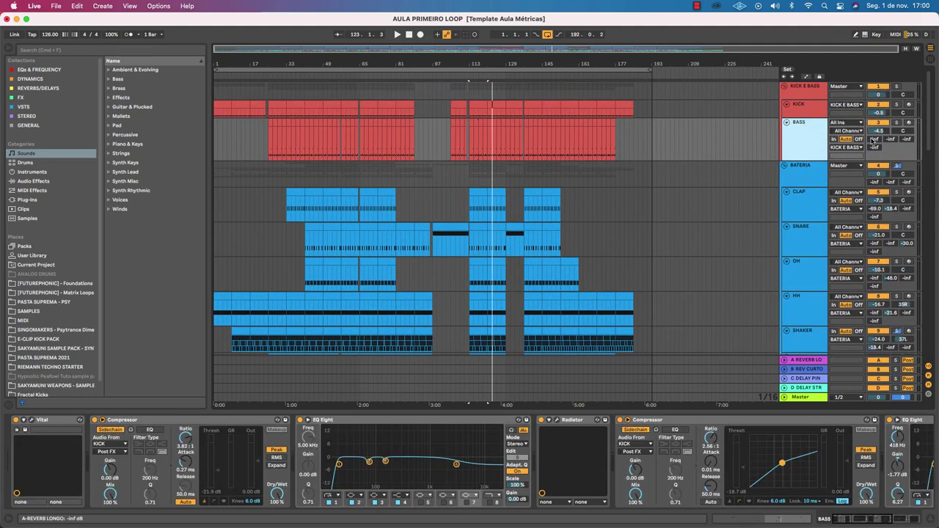
{"action": "left_click_drag", "start_coordinate": [873, 140], "coordinate": [873, 137]}
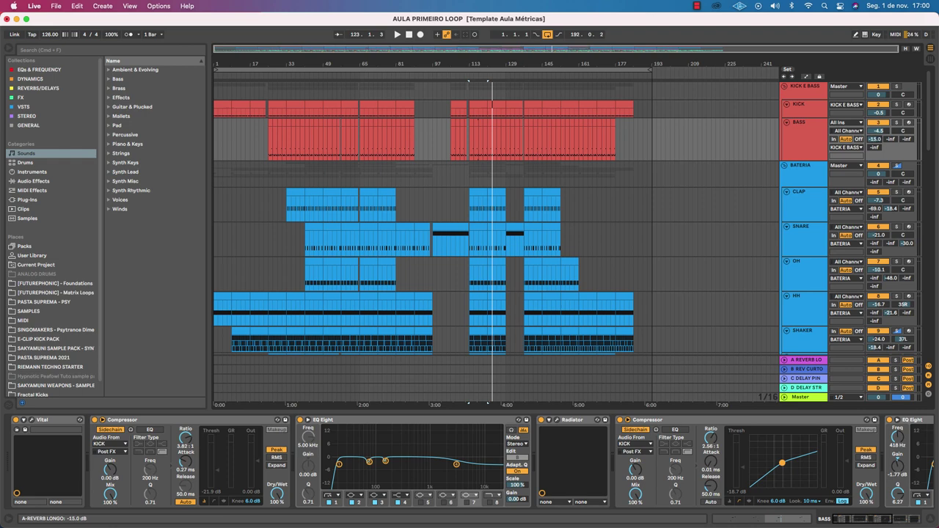
{"action": "left_click", "coordinate": [838, 147]}
{"action": "left_click", "coordinate": [813, 144]}
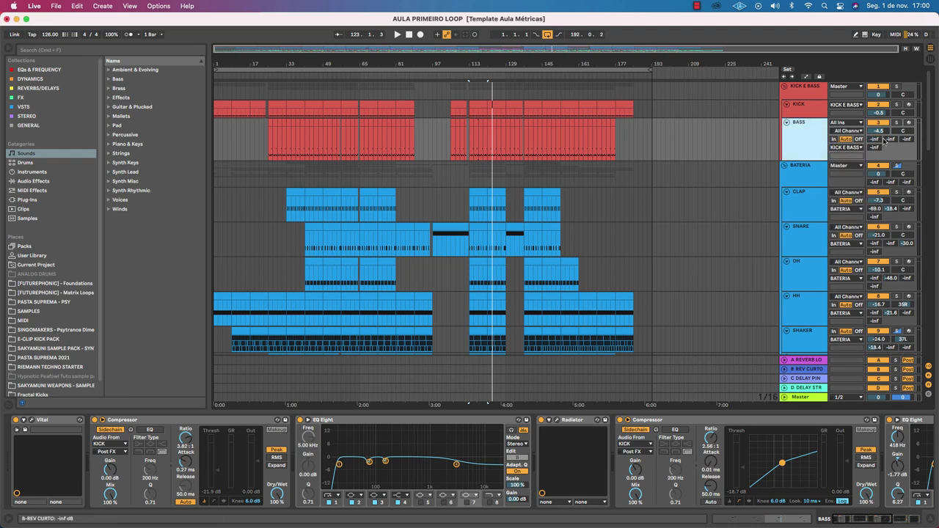
{"action": "left_click", "coordinate": [874, 140]}
Examine the Medium Concert reverb on the A-REVERB LONGO return track.
{"action": "scroll", "coordinate": [803, 147], "scroll_direction": "down", "scroll_amount": 15}
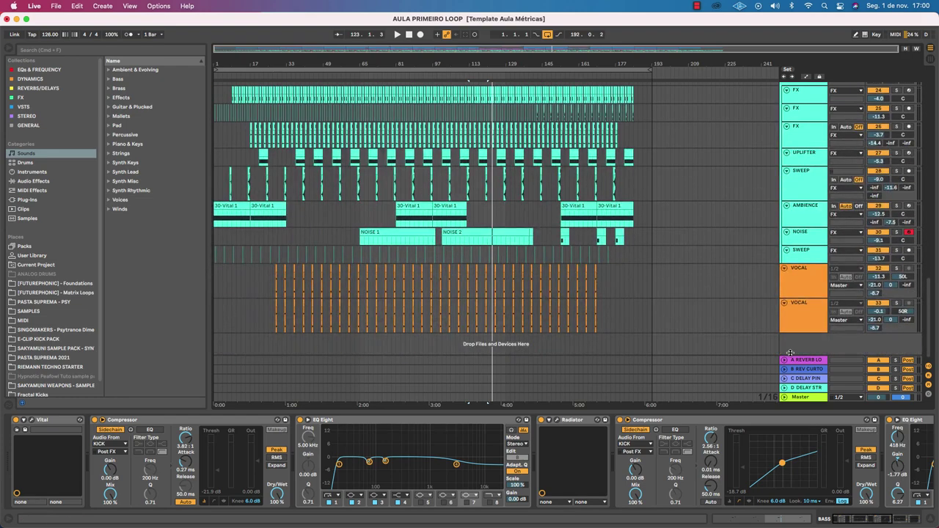
{"action": "left_click", "coordinate": [793, 359]}
{"action": "scroll", "coordinate": [793, 357], "scroll_direction": "up", "scroll_amount": 1}
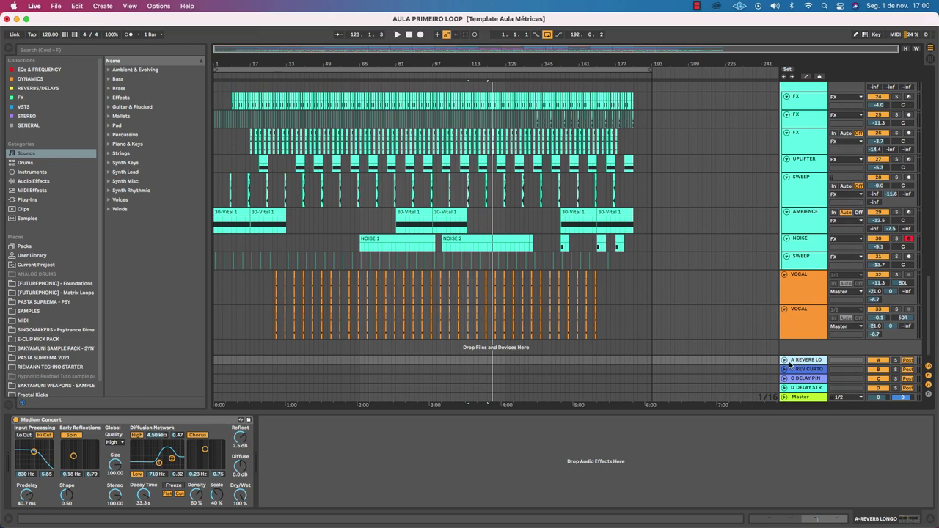
{"action": "left_click", "coordinate": [115, 424]}
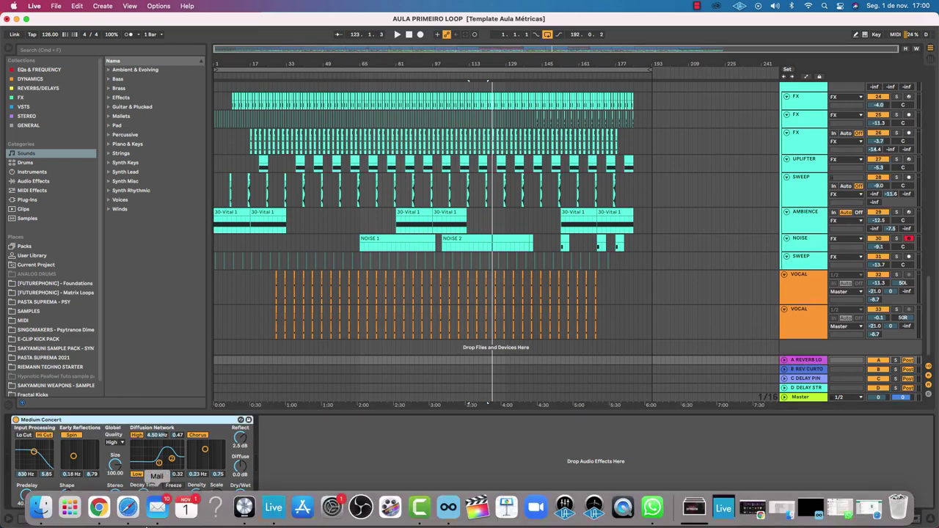
Switch back to Logic Pro, enable the DELAY BASS Compressor and set its side chain to KICK (Audio 9).
{"action": "left_click", "coordinate": [245, 507]}
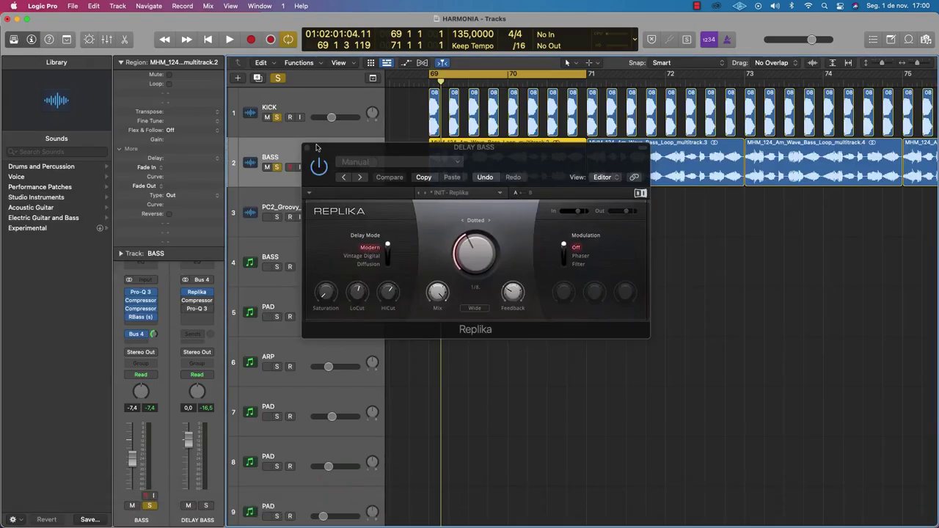
{"action": "left_click", "coordinate": [197, 302]}
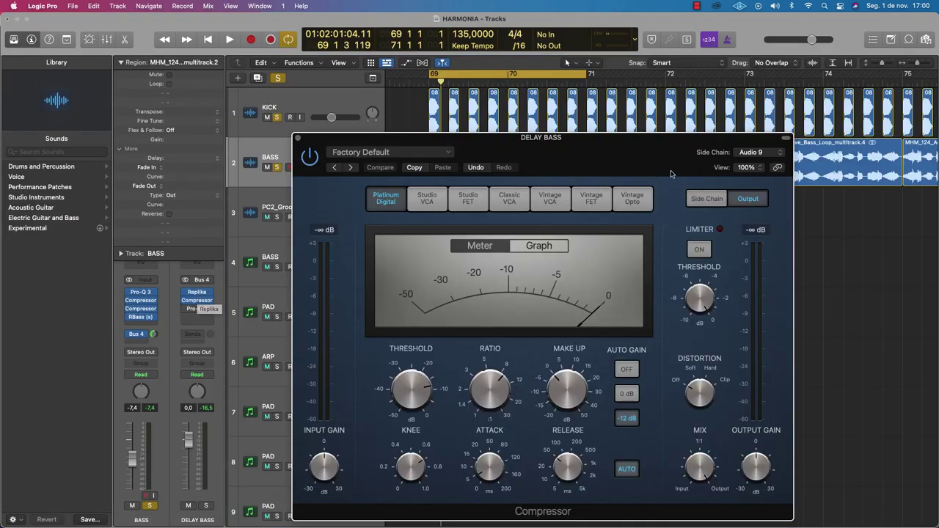
{"action": "left_click", "coordinate": [753, 151]}
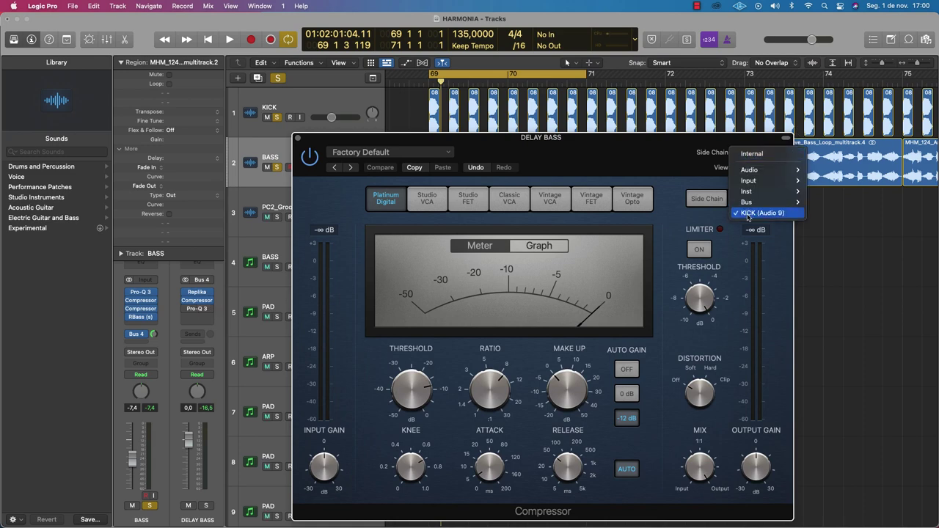
{"action": "left_click", "coordinate": [299, 139]}
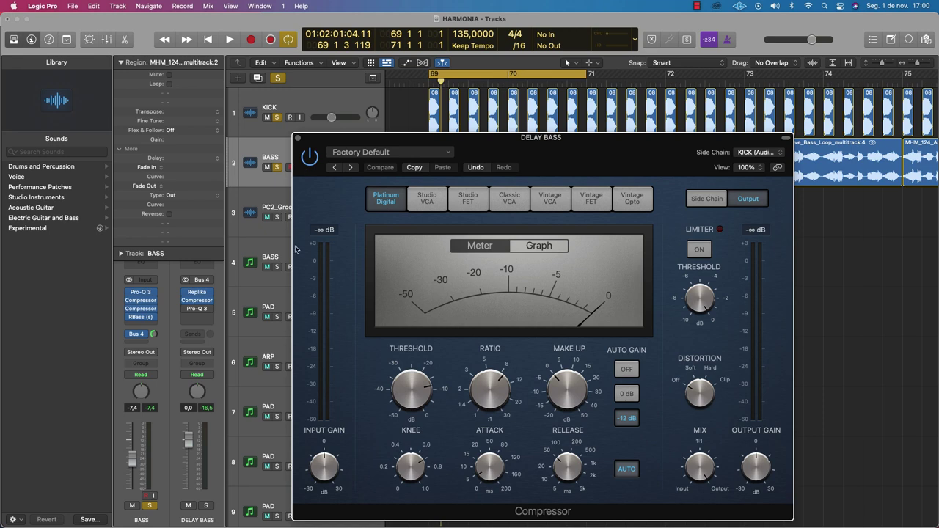
Close the open DELAY BASS plug-in windows and listen to the kick and bass loop.
{"action": "left_click", "coordinate": [298, 139]}
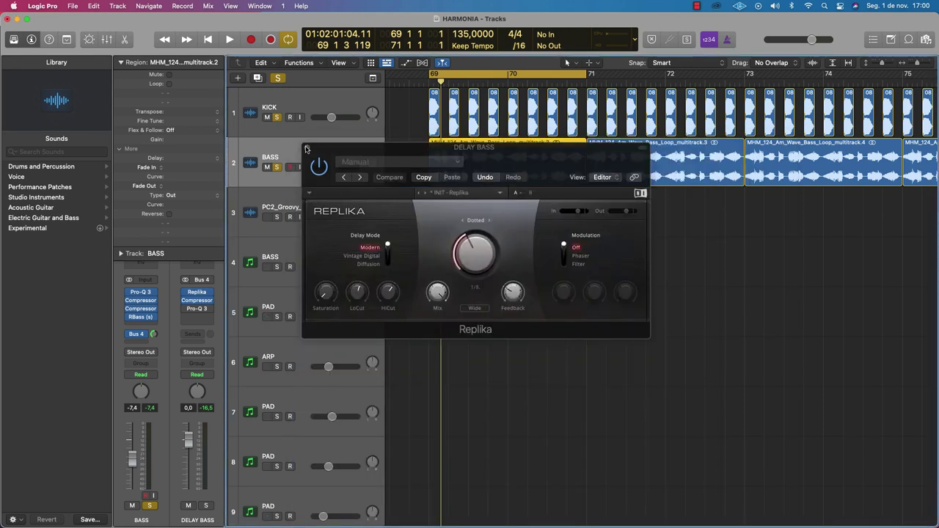
{"action": "left_click", "coordinate": [304, 146]}
{"action": "key", "text": "space"}
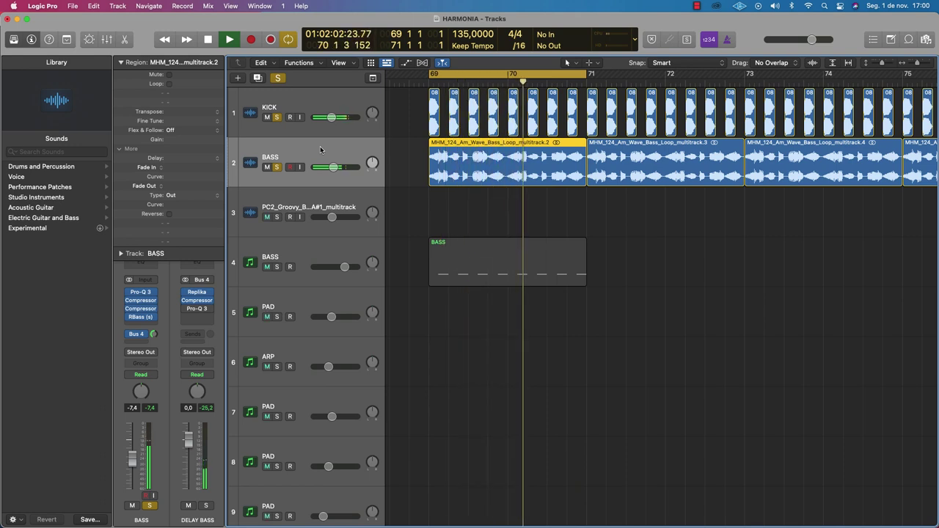
{"action": "key", "text": "space"}
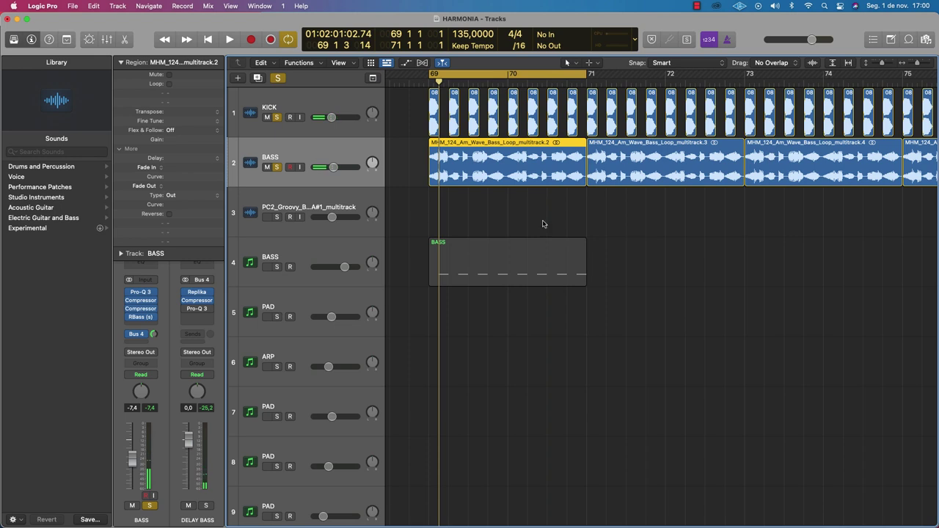
Insert a second stereo Compressor on DELAY BASS and set its side chain to BASS (Inst 7).
{"action": "left_click", "coordinate": [194, 317]}
{"action": "mouse_move", "coordinate": [213, 363]}
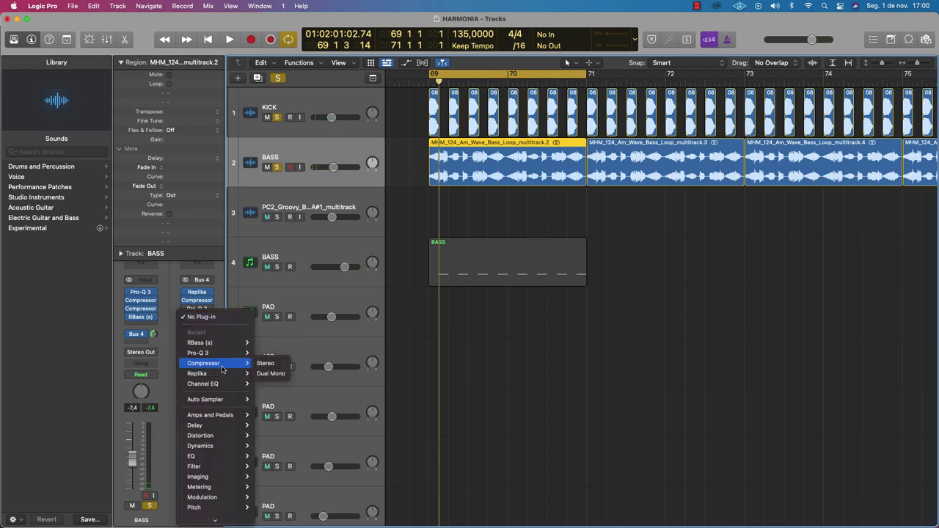
{"action": "left_click", "coordinate": [266, 364]}
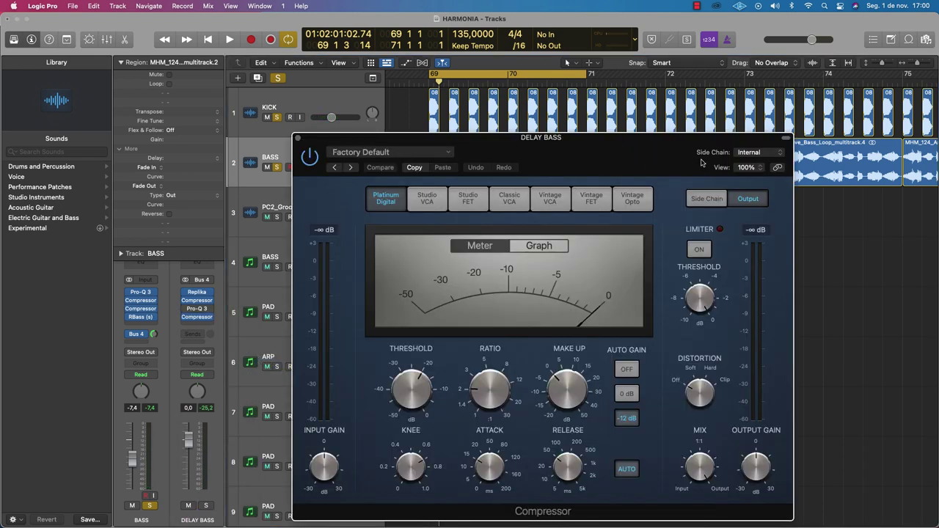
{"action": "left_click", "coordinate": [743, 153]}
{"action": "mouse_move", "coordinate": [753, 180]}
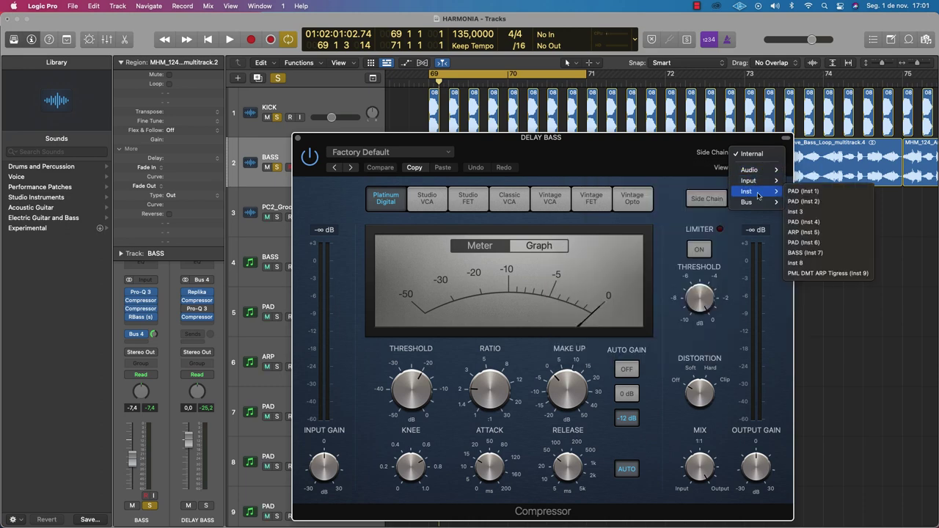
{"action": "left_click", "coordinate": [811, 253]}
Try a higher threshold on the new DELAY BASS Compressor while the loop plays.
{"action": "key", "text": "space"}
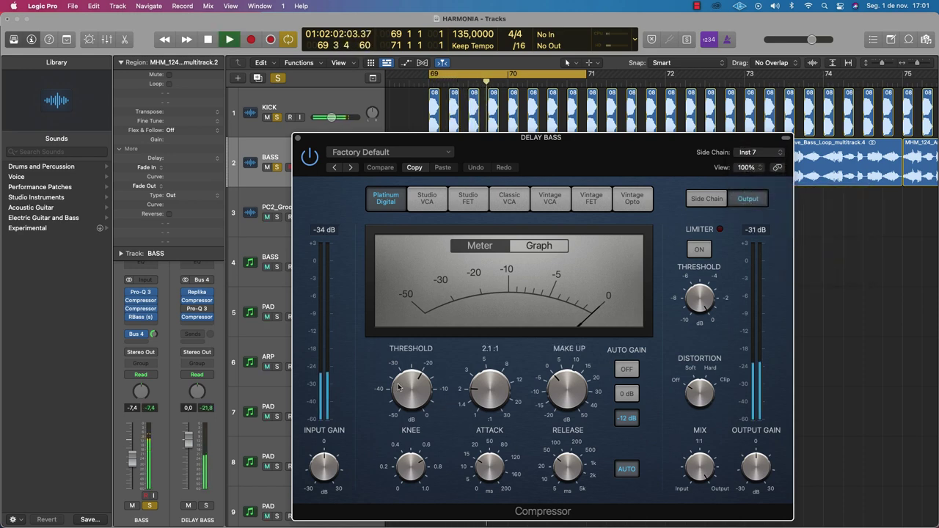
{"action": "left_click_drag", "start_coordinate": [399, 388], "coordinate": [409, 349]}
{"action": "key", "text": "space"}
Move the new Compressor ahead of Pro-Q 3 on DELAY BASS and close the Pro-Q 3 window.
{"action": "mouse_move", "coordinate": [196, 309]}
{"action": "left_mouse_down"}
{"action": "mouse_move", "coordinate": [195, 326]}
{"action": "mouse_move", "coordinate": [199, 309]}
{"action": "left_mouse_up"}
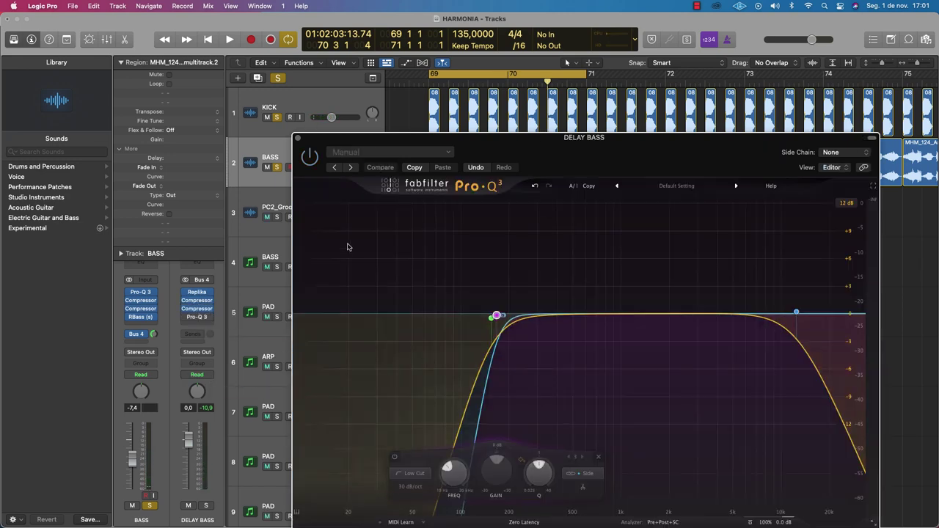
{"action": "key", "text": "space"}
{"action": "key", "text": "space"}
{"action": "left_click", "coordinate": [298, 138]}
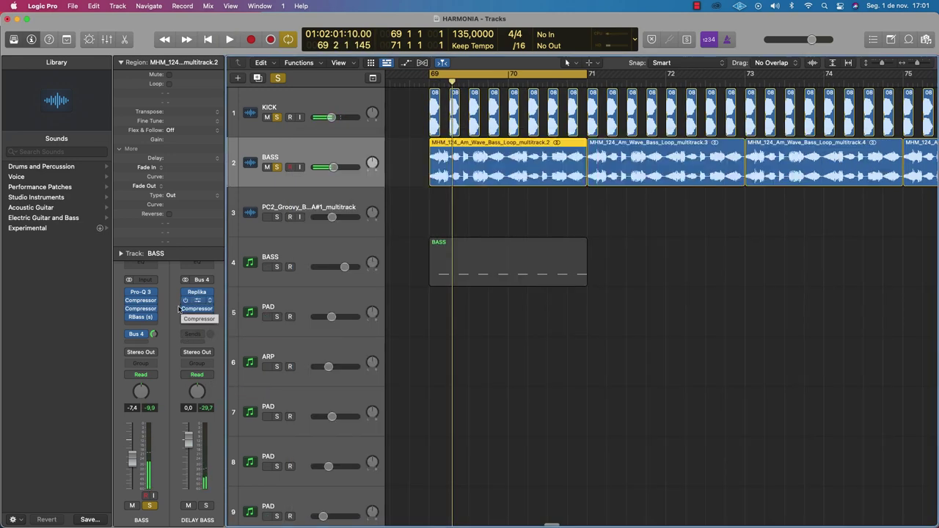
Solo the DELAY BASS channel and test the second Compressor's threshold while the loop plays.
{"action": "left_click", "coordinate": [200, 310]}
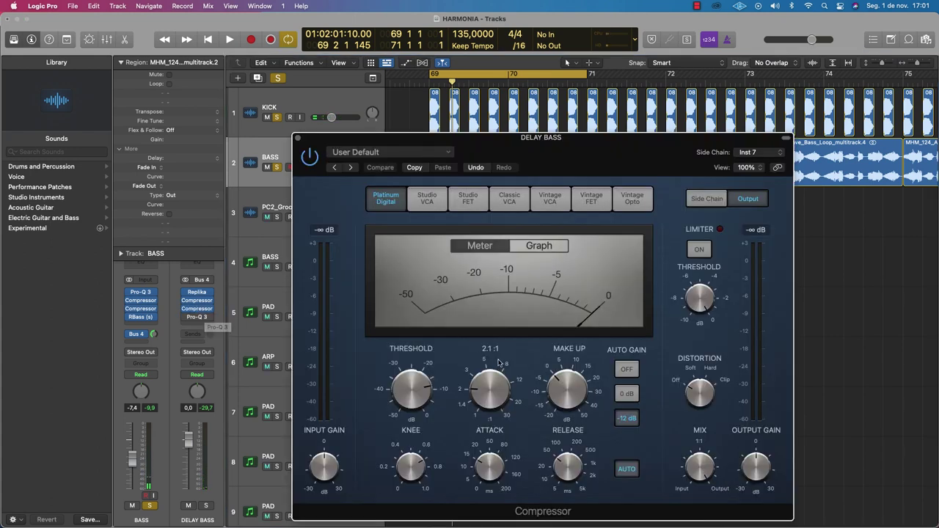
{"action": "key", "text": "space"}
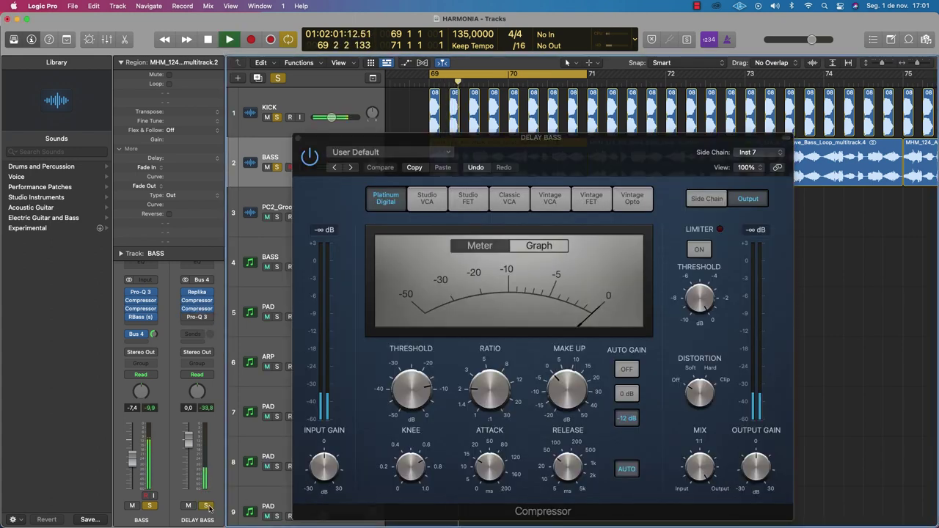
{"action": "left_click_drag", "start_coordinate": [414, 391], "coordinate": [410, 437]}
{"action": "key", "text": "space"}
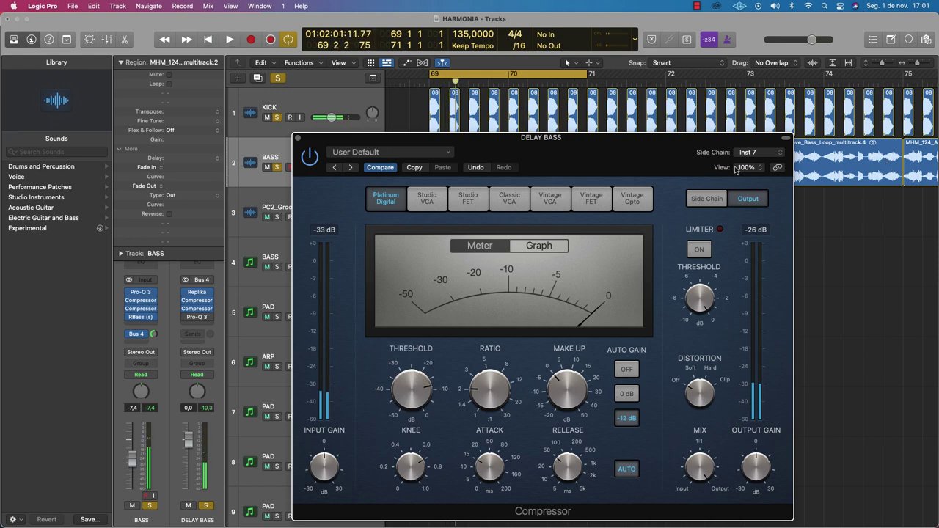
Rename the BASS audio track as BASS1 and set the second Compressor's side chain to BASS1 (Audio 13).
{"action": "left_click", "coordinate": [744, 153]}
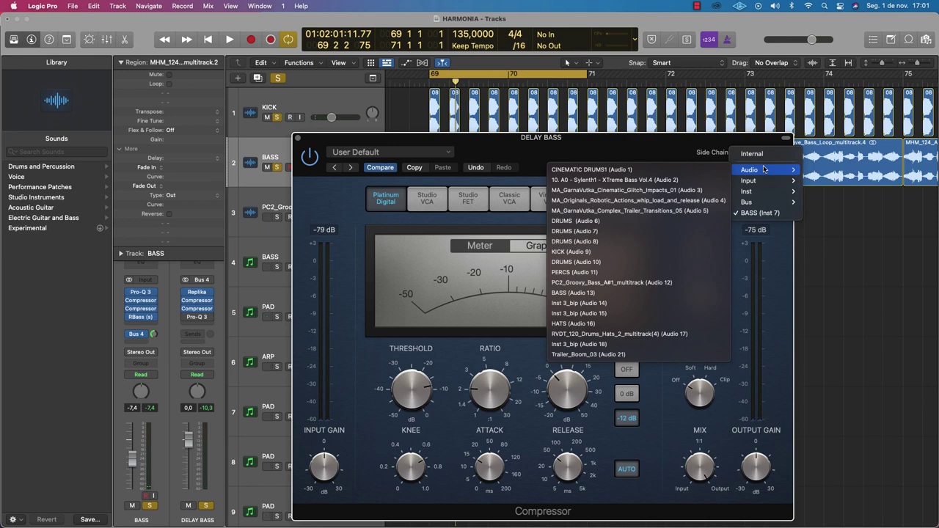
{"action": "left_click", "coordinate": [275, 156]}
{"action": "double_click", "coordinate": [276, 156]}
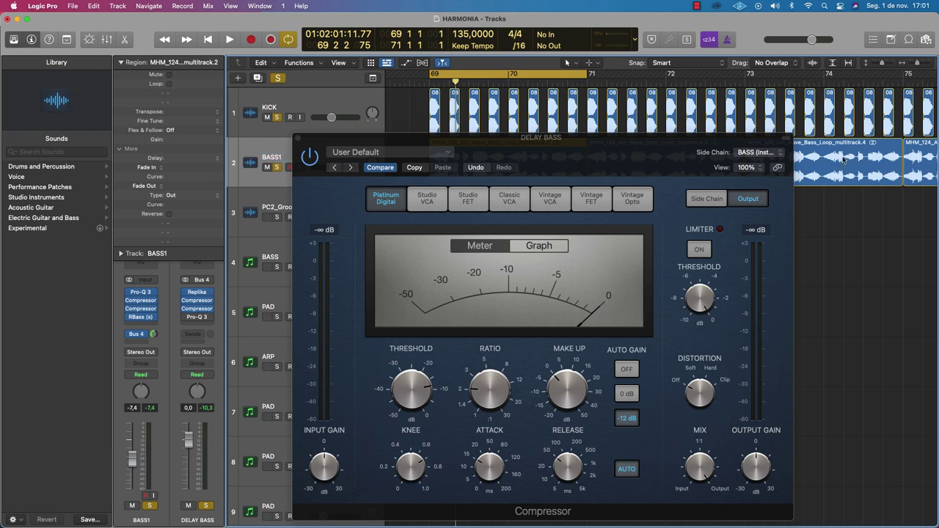
{"action": "left_click", "coordinate": [759, 153]}
{"action": "mouse_move", "coordinate": [756, 111]}
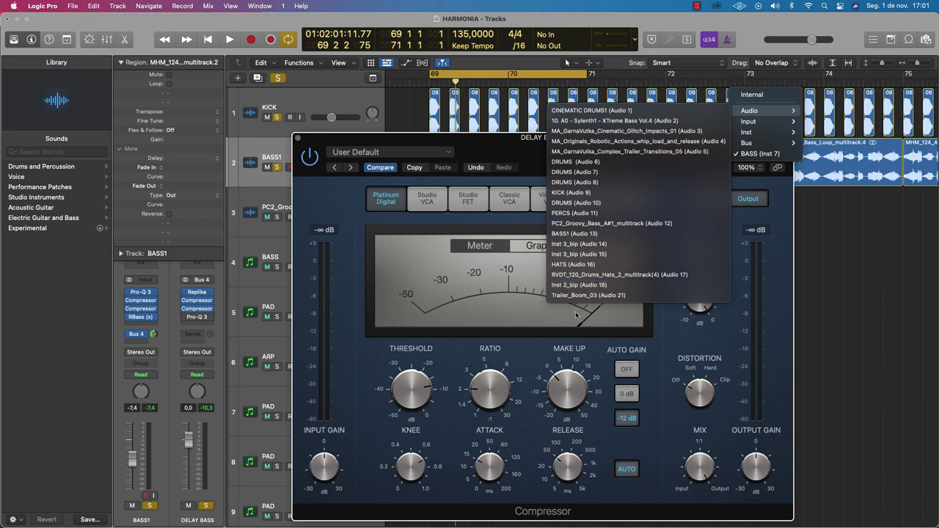
{"action": "left_click", "coordinate": [580, 235]}
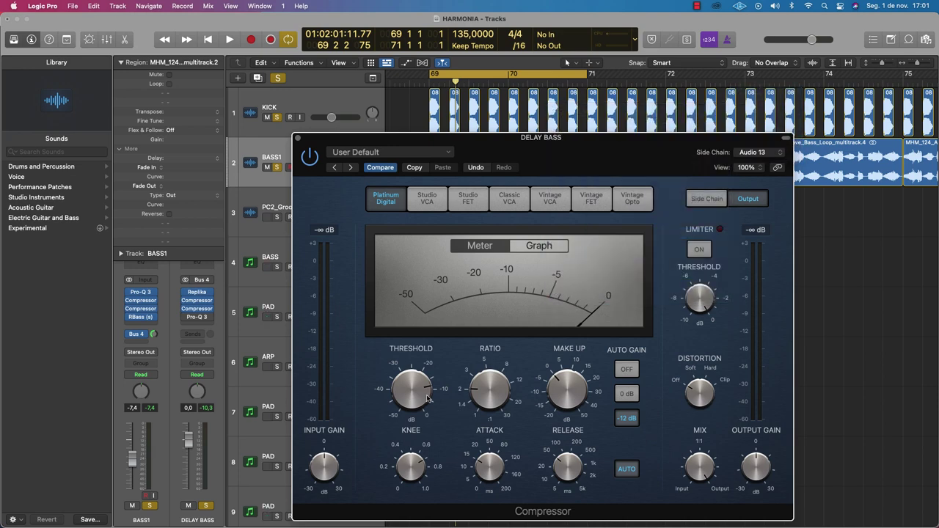
Set the second Compressor's attack to 0.0 ms and ratio to 4.8:1, and fine-tune its threshold during playback.
{"action": "key", "text": "space"}
{"action": "key", "text": "space"}
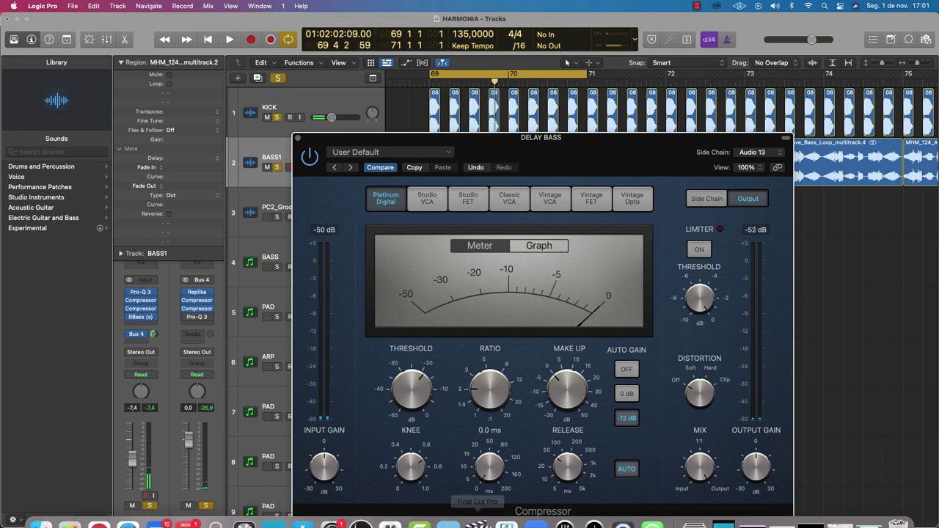
{"action": "key", "text": "space"}
{"action": "mouse_move", "coordinate": [480, 387]}
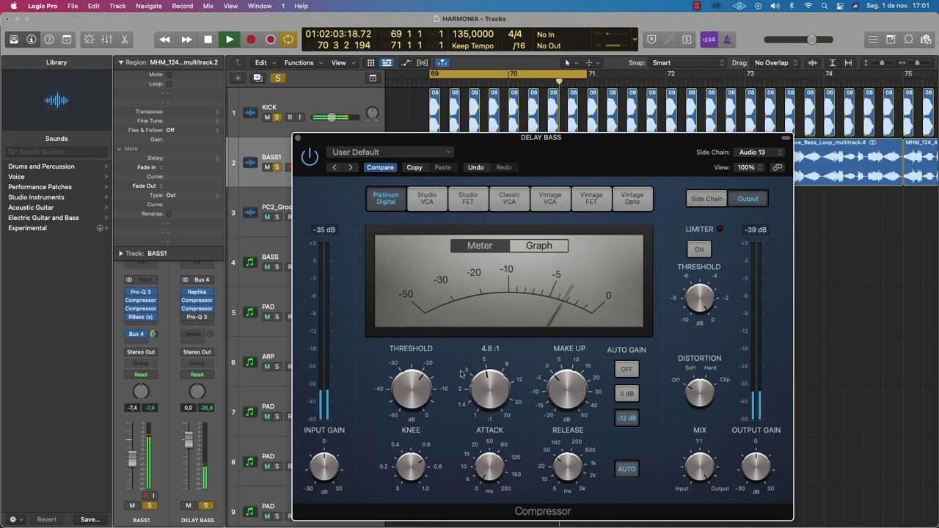
{"action": "mouse_move", "coordinate": [413, 343]}
{"action": "left_click_drag", "start_coordinate": [413, 356], "coordinate": [411, 371]}
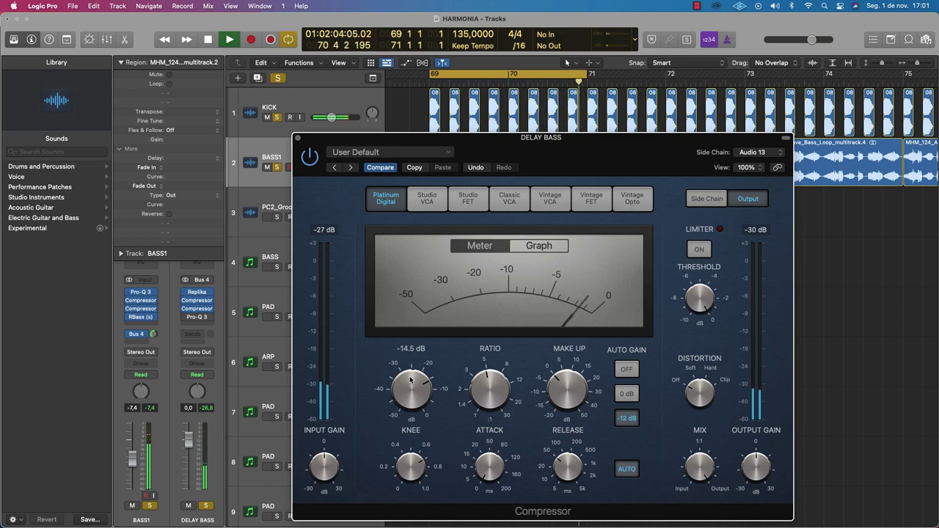
{"action": "left_click_drag", "start_coordinate": [411, 380], "coordinate": [411, 391]}
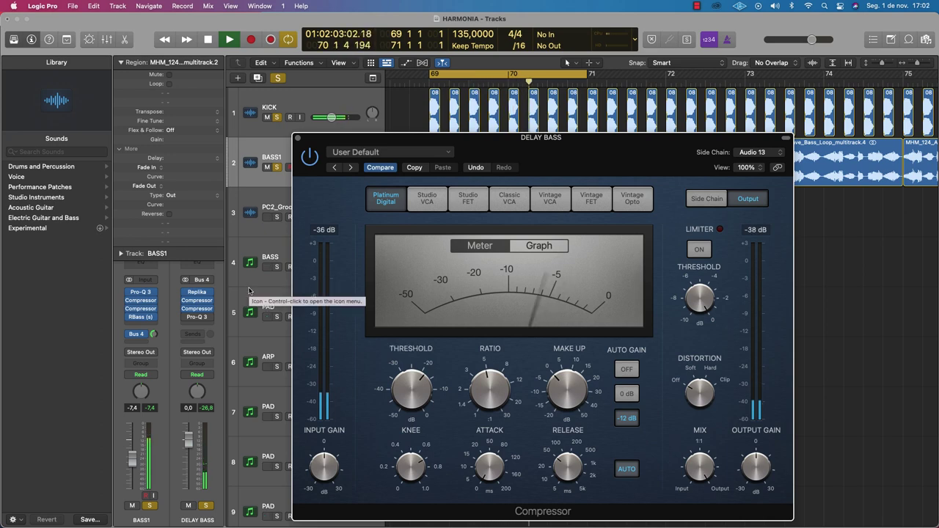
Compare DELAY BASS with its two Compressors bypassed and re-enabled while the loop plays.
{"action": "key", "text": "space"}
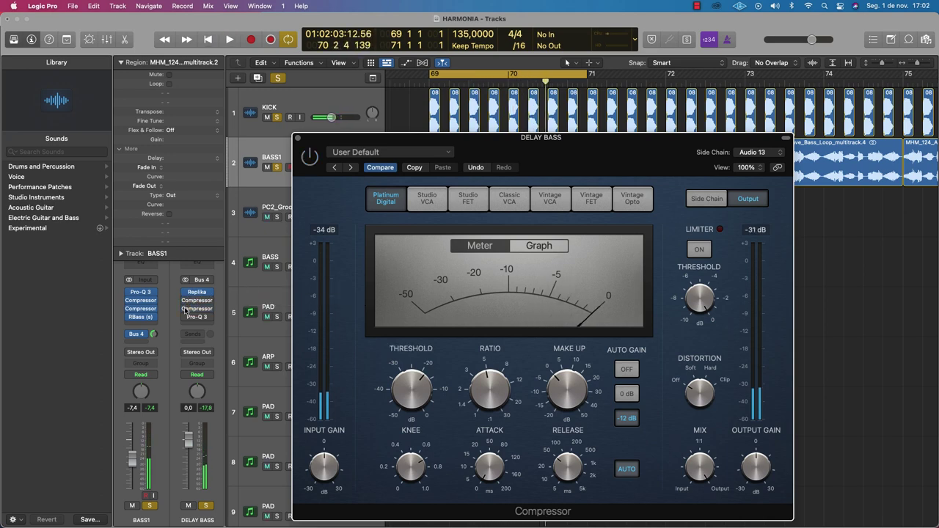
{"action": "key", "text": "space"}
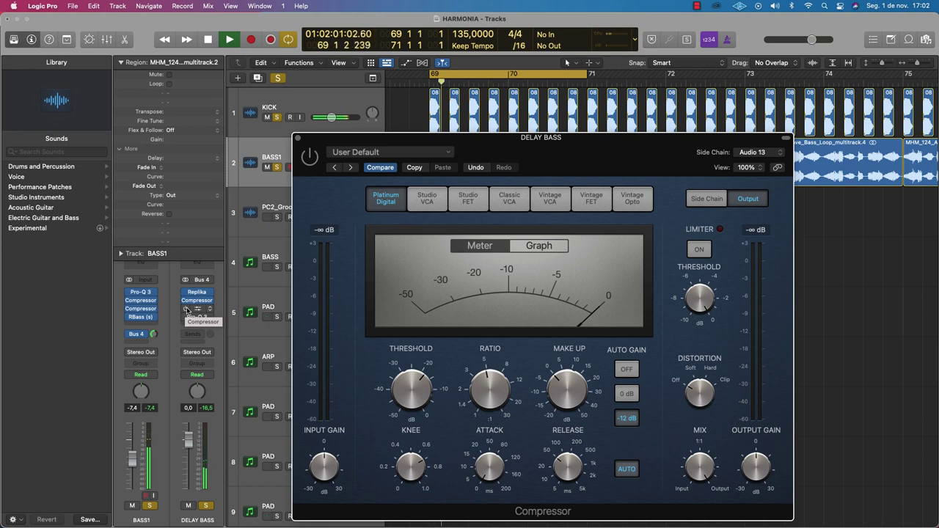
{"action": "left_click", "coordinate": [186, 309]}
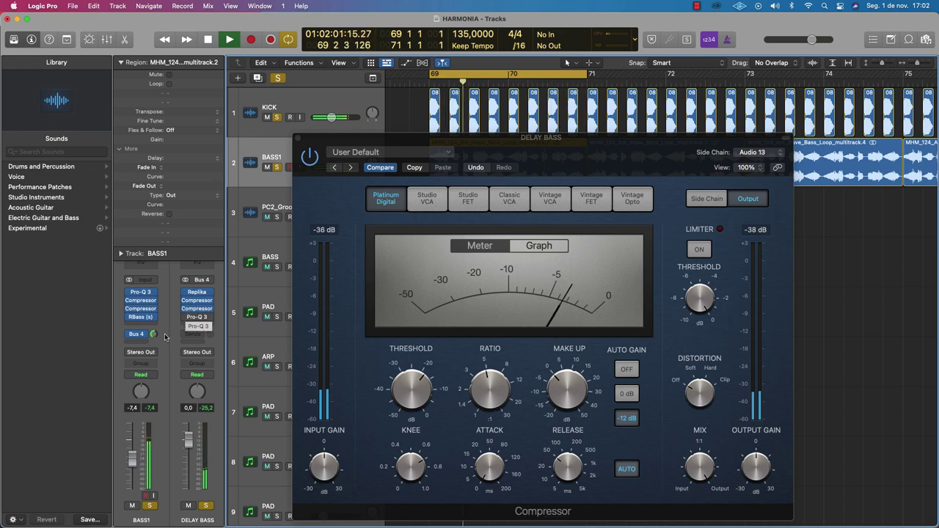
Adjust BASS1's Bus 4 send level, and enable and open Pro-Q 3 on DELAY BASS.
{"action": "left_click_drag", "start_coordinate": [153, 334], "coordinate": [154, 329]}
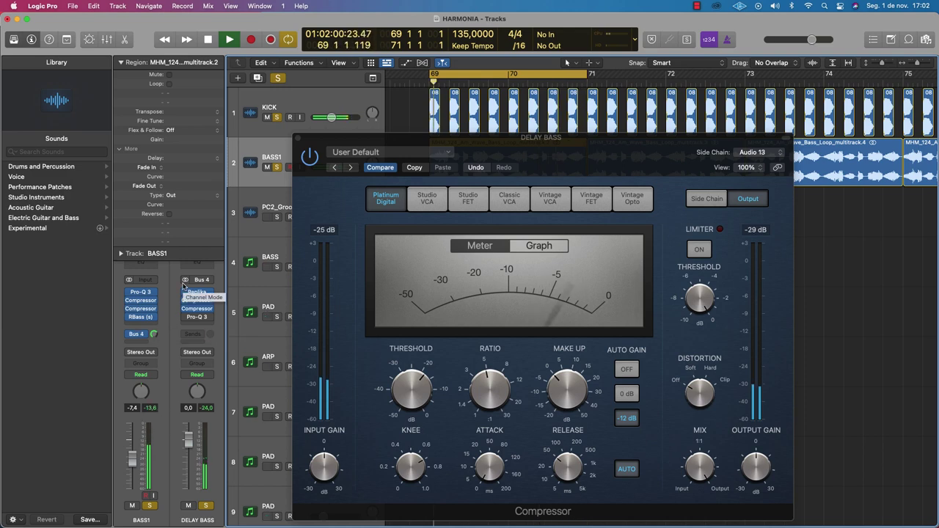
{"action": "key", "text": "space"}
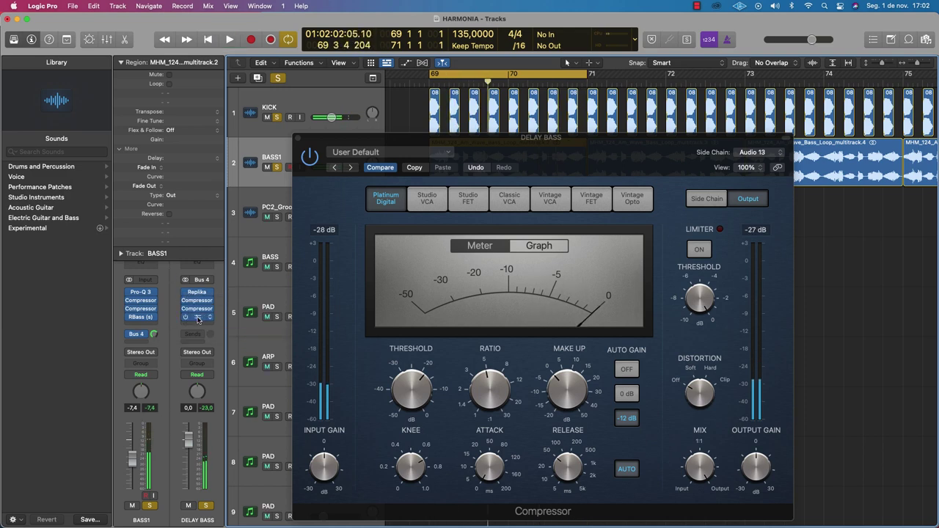
{"action": "left_click", "coordinate": [198, 318]}
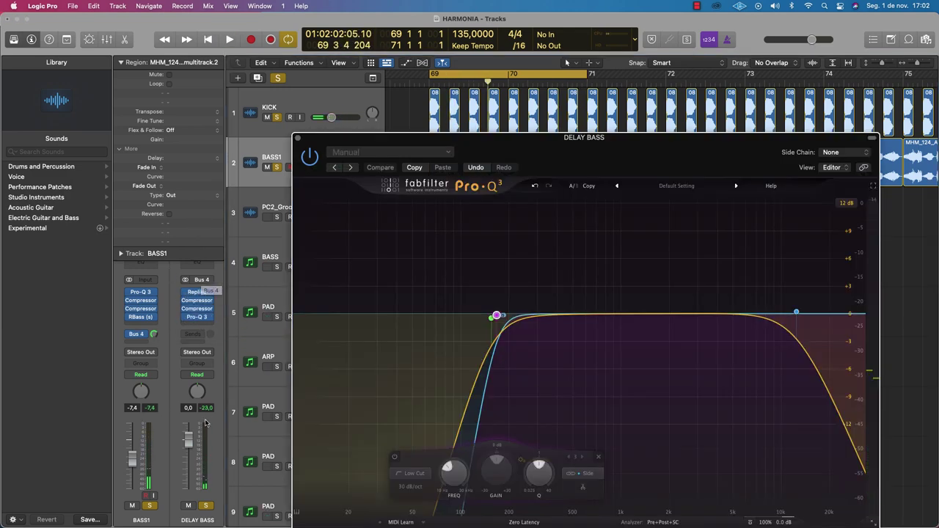
Switch to the AULA PRIMEIRO LOOP project in Ableton Live and return to Logic Pro.
{"action": "mouse_move", "coordinate": [157, 513]}
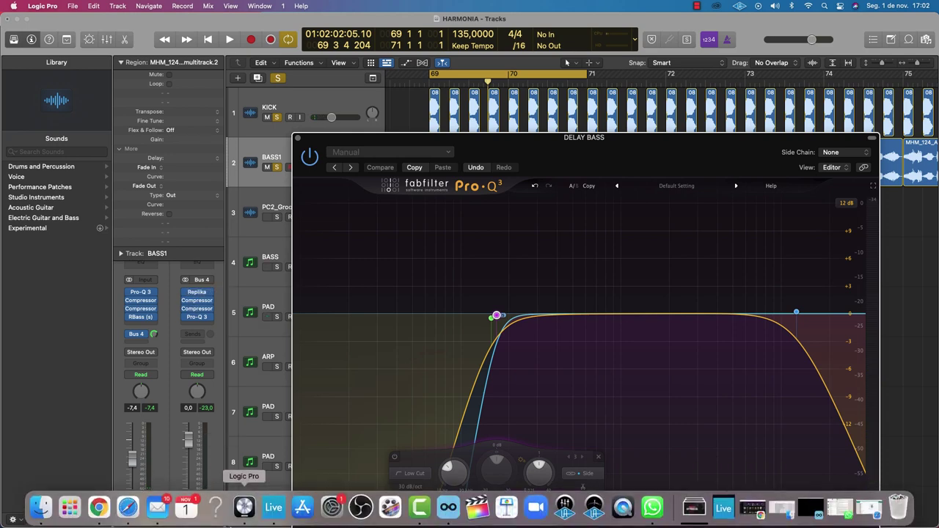
{"action": "left_click", "coordinate": [288, 512]}
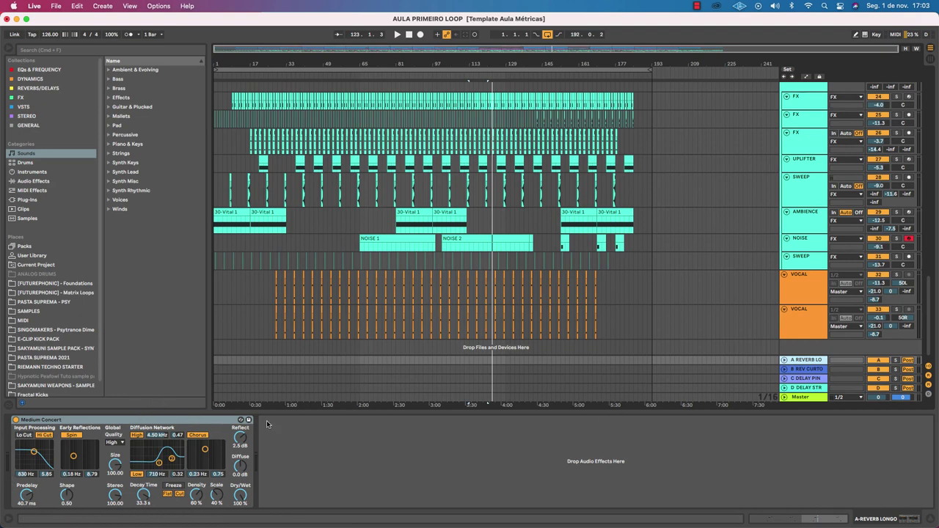
{"action": "mouse_move", "coordinate": [176, 526]}
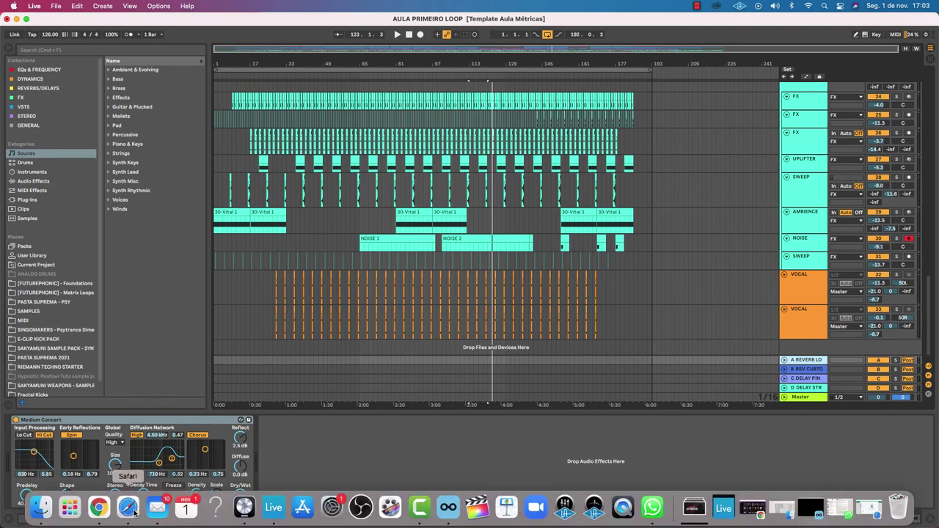
{"action": "left_click", "coordinate": [244, 507]}
Raise the Side low cut in DELAY BASS's Pro-Q 3 to about 209 Hz and check the Replika delay settings.
{"action": "mouse_move", "coordinate": [497, 316]}
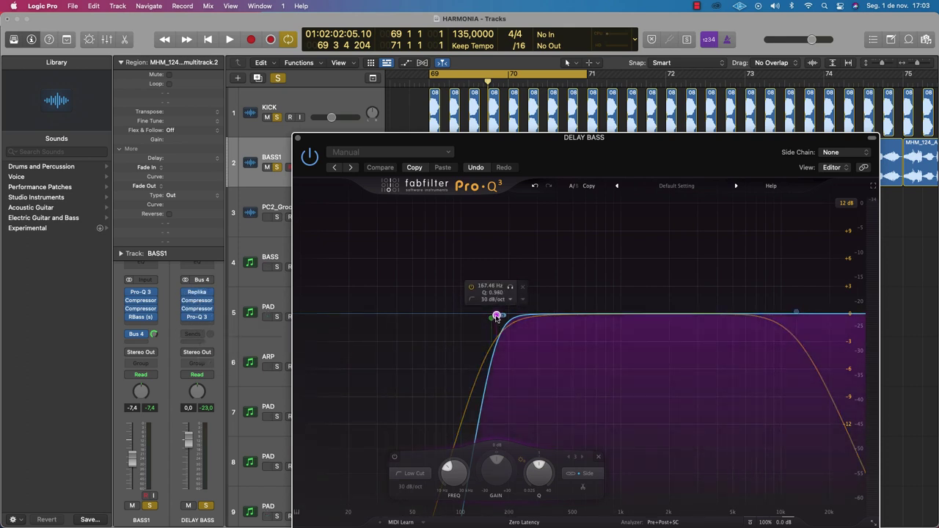
{"action": "mouse_move", "coordinate": [497, 317]}
{"action": "left_mouse_down"}
{"action": "mouse_move", "coordinate": [527, 318]}
{"action": "mouse_move", "coordinate": [513, 318]}
{"action": "left_mouse_up"}
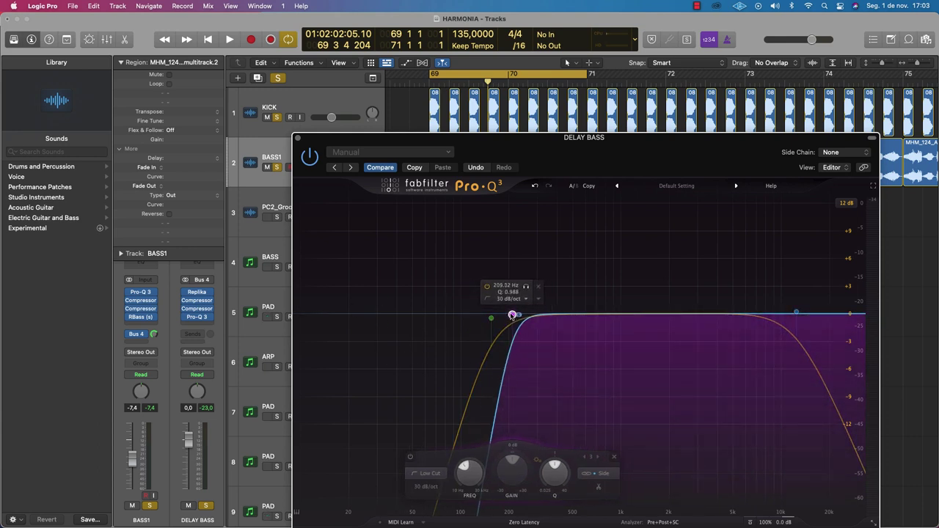
{"action": "left_click", "coordinate": [197, 294]}
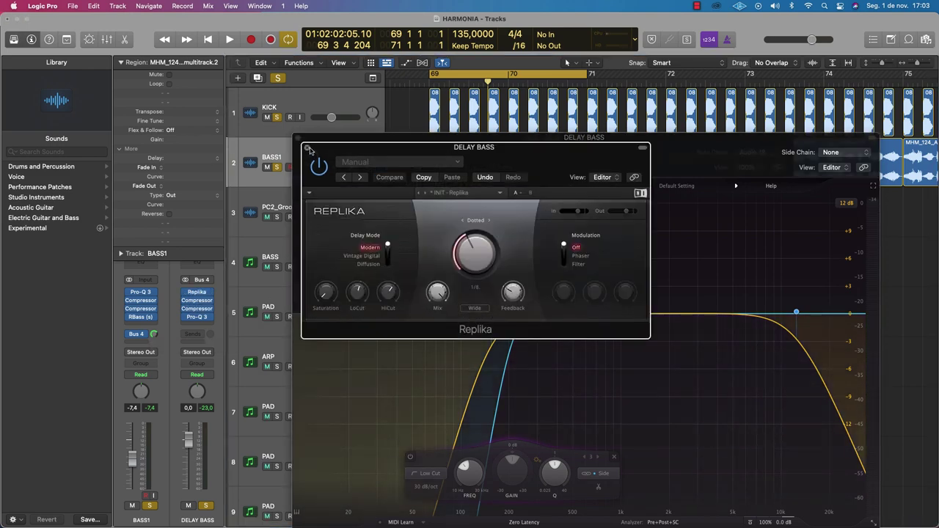
{"action": "left_click", "coordinate": [306, 146]}
Lower the Side low cut in Pro-Q 3 slightly during playback and compare DELAY BASS with its second Compressor bypassed.
{"action": "key", "text": "space"}
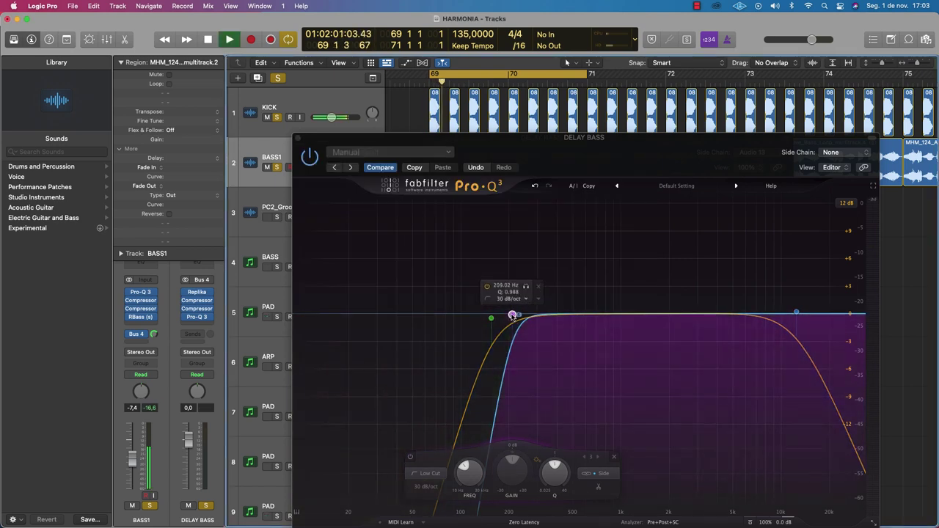
{"action": "mouse_move", "coordinate": [513, 315]}
{"action": "left_mouse_down"}
{"action": "mouse_move", "coordinate": [614, 316]}
{"action": "mouse_move", "coordinate": [300, 317]}
{"action": "mouse_move", "coordinate": [566, 319]}
{"action": "mouse_move", "coordinate": [503, 319]}
{"action": "left_mouse_up"}
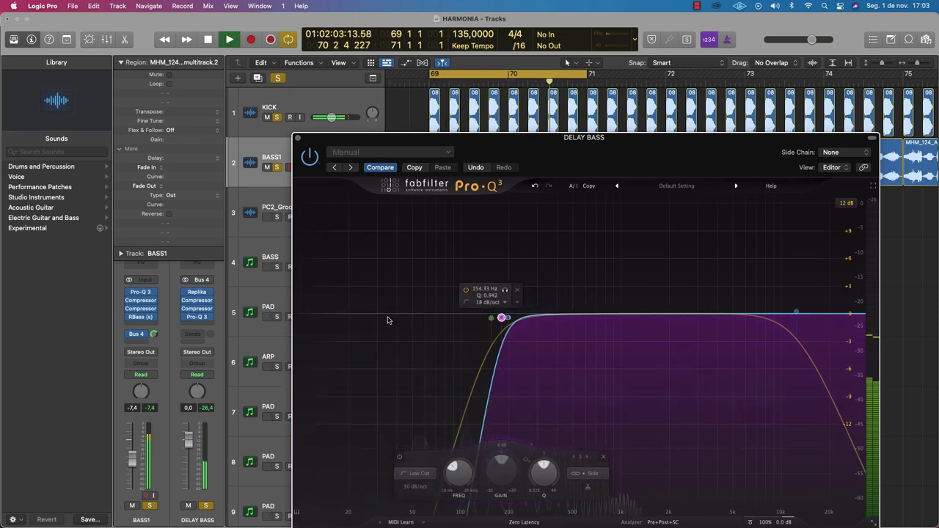
{"action": "left_click", "coordinate": [185, 309]}
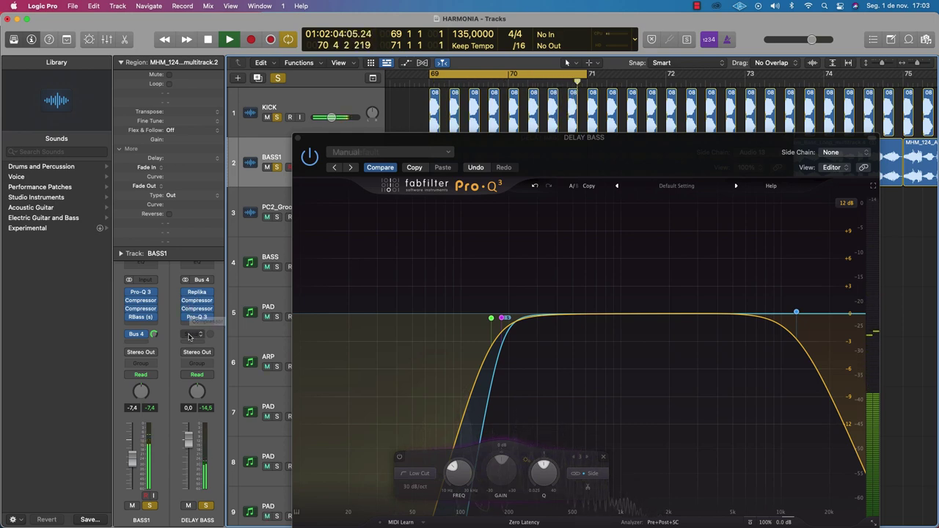
Close DELAY BASS's Pro-Q 3 and Compressor windows and show the project's full track list in the arrangement.
{"action": "left_click", "coordinate": [298, 138]}
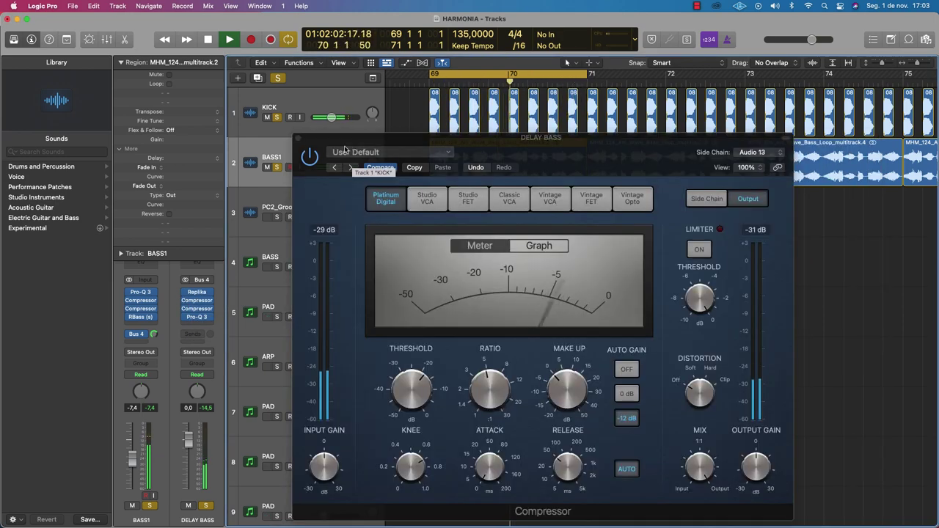
{"action": "left_click", "coordinate": [300, 141]}
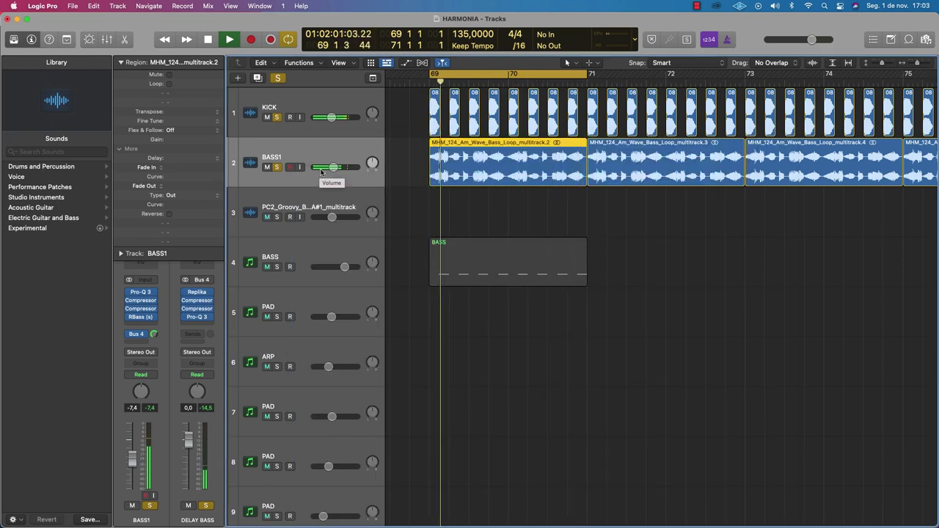
{"action": "left_click", "coordinate": [394, 170], "text": "ctrl+alt"}
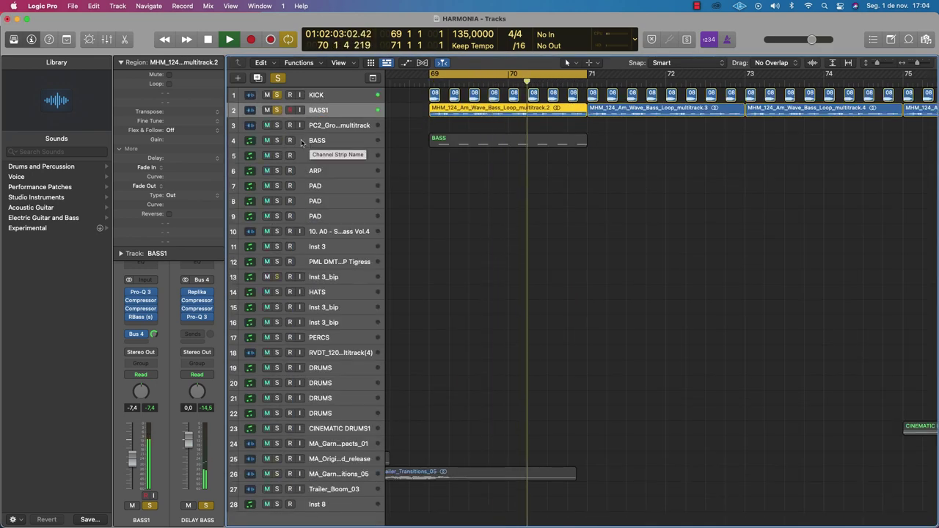
{"action": "left_click", "coordinate": [333, 141]}
{"action": "scroll", "coordinate": [422, 166], "scroll_direction": "left", "scroll_amount": 10}
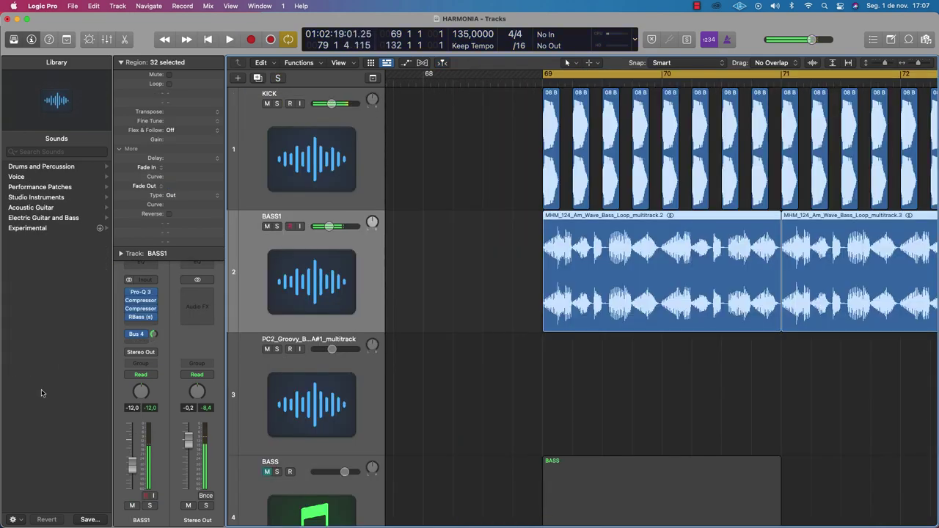
Insert Xfer Records LFOTool in stereo on BASS1 after RBass.
{"action": "left_click", "coordinate": [139, 325]}
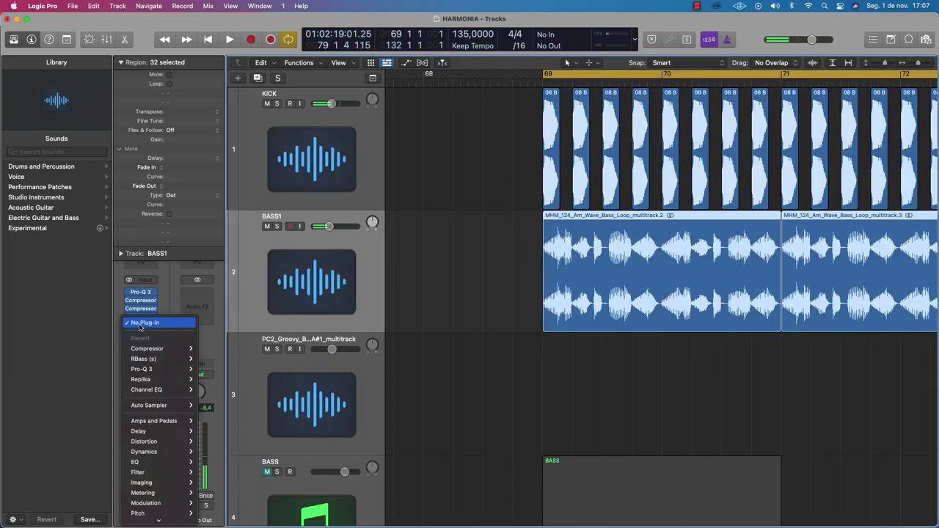
{"action": "mouse_move", "coordinate": [160, 397]}
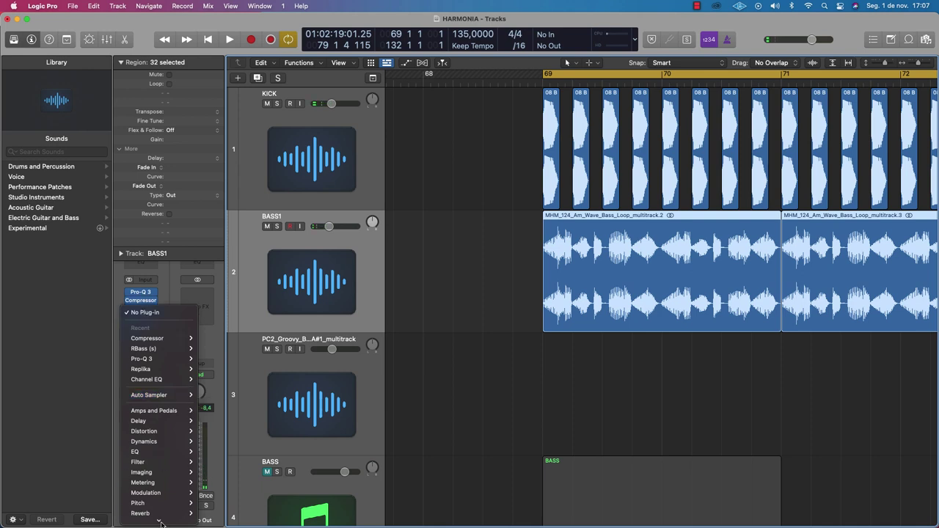
{"action": "mouse_move", "coordinate": [158, 518]}
{"action": "mouse_move", "coordinate": [232, 510]}
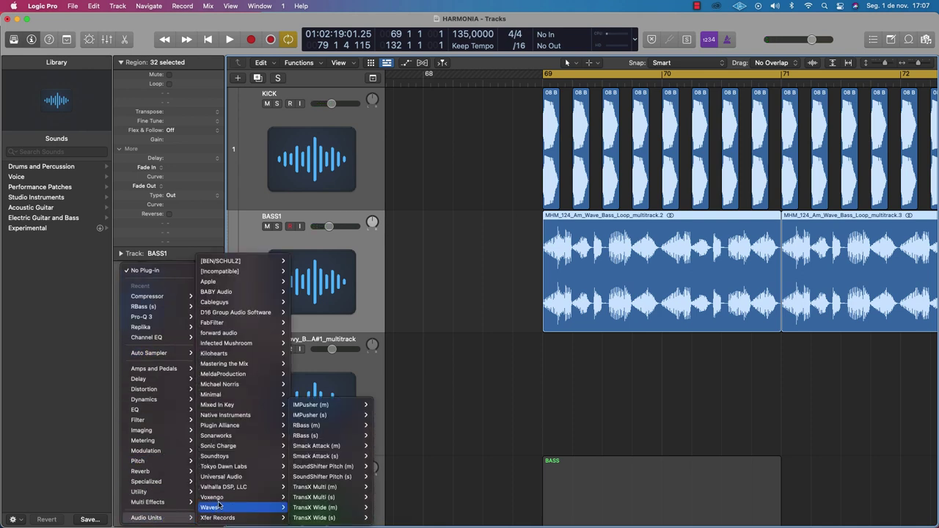
{"action": "mouse_move", "coordinate": [307, 497]}
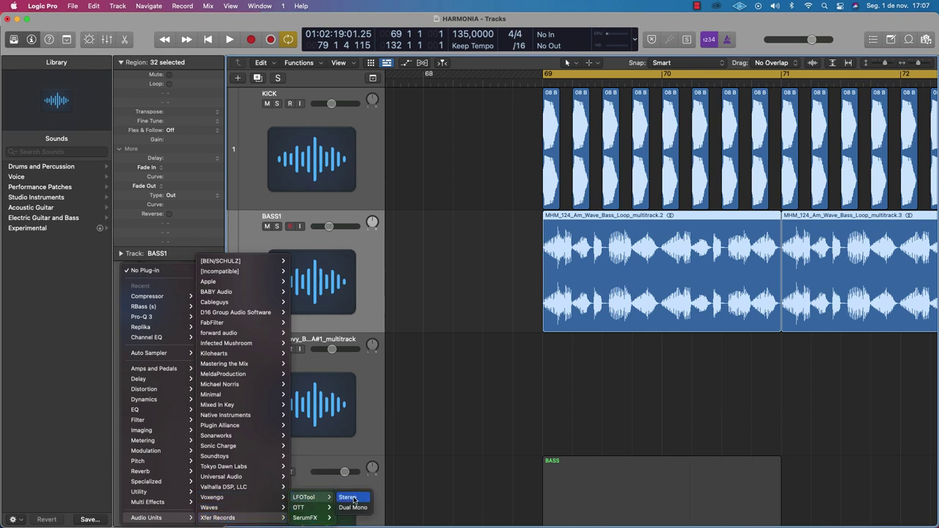
{"action": "left_click", "coordinate": [349, 499]}
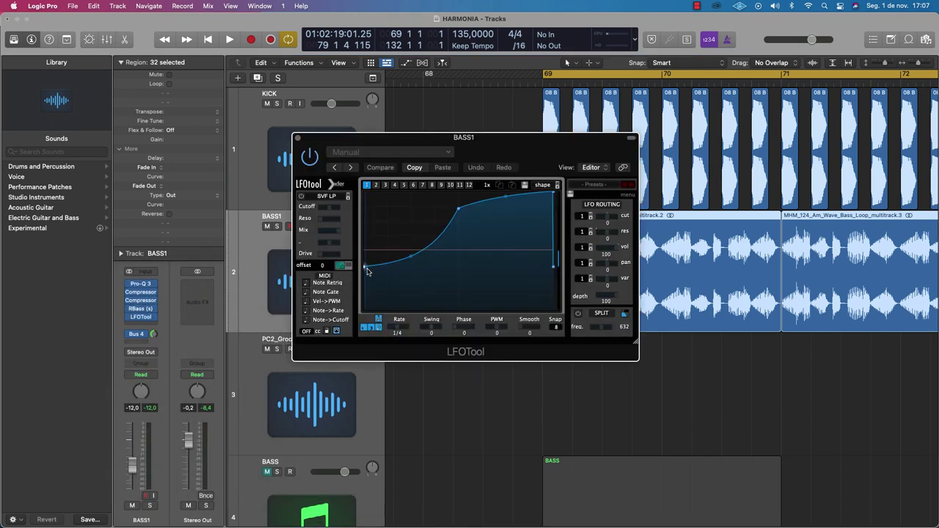
Reshape LFOTool's curve on BASS1 during playback with a low start point, an earlier rise to full level and a slightly slanted final drop.
{"action": "left_click_drag", "start_coordinate": [367, 269], "coordinate": [364, 308]}
{"action": "key", "text": "space"}
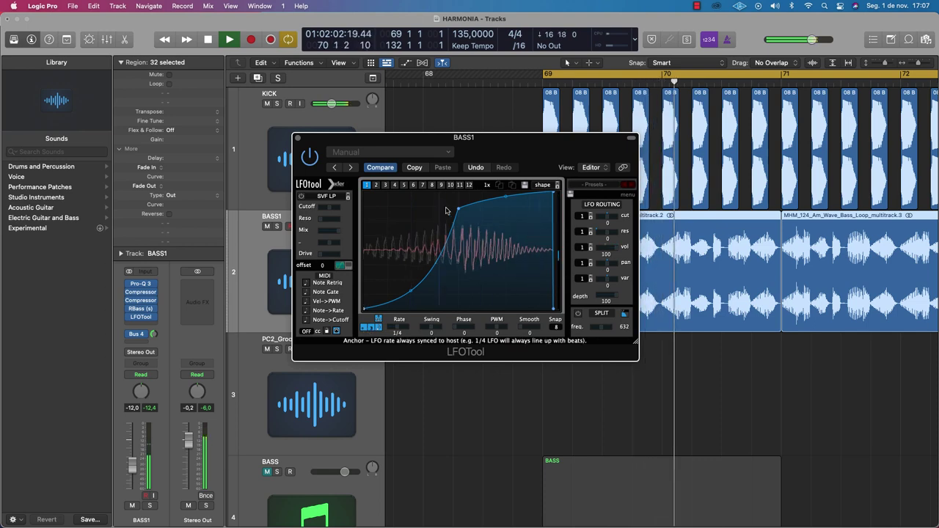
{"action": "left_click_drag", "start_coordinate": [460, 209], "coordinate": [411, 191]}
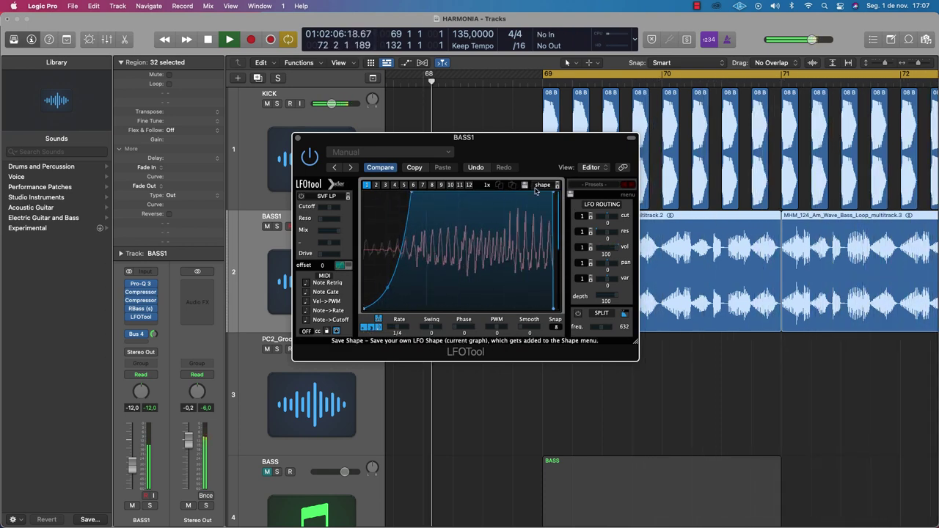
{"action": "mouse_move", "coordinate": [554, 193]}
{"action": "left_mouse_down"}
{"action": "mouse_move", "coordinate": [530, 185]}
{"action": "mouse_move", "coordinate": [548, 183]}
{"action": "left_mouse_up"}
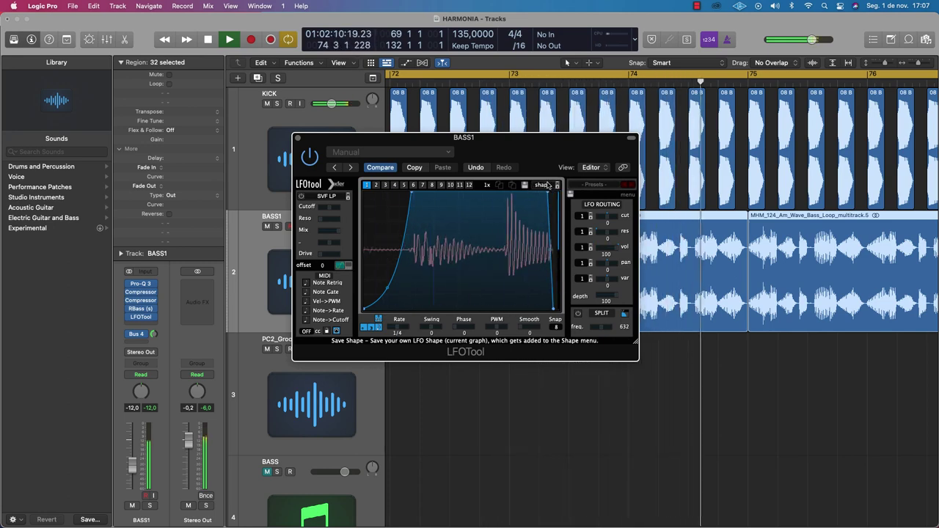
{"action": "left_click_drag", "start_coordinate": [363, 309], "coordinate": [362, 281]}
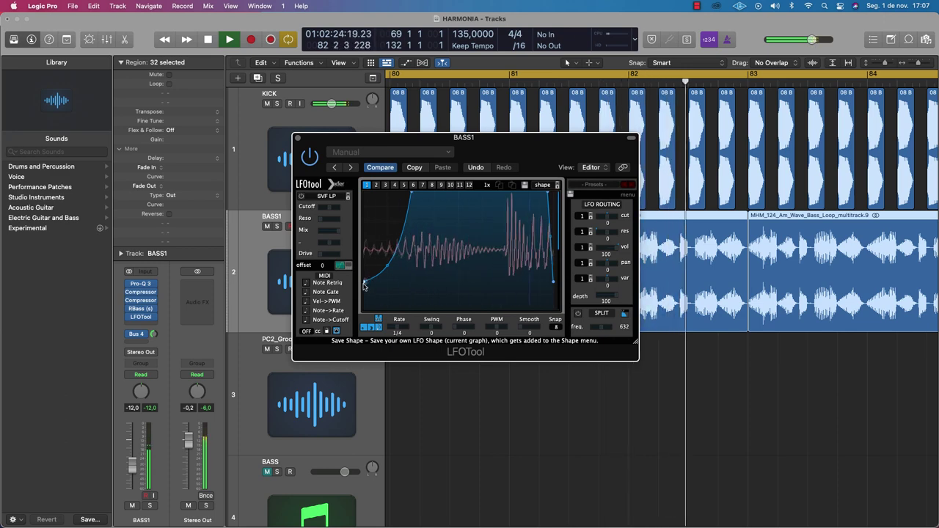
{"action": "left_click_drag", "start_coordinate": [364, 282], "coordinate": [363, 296]}
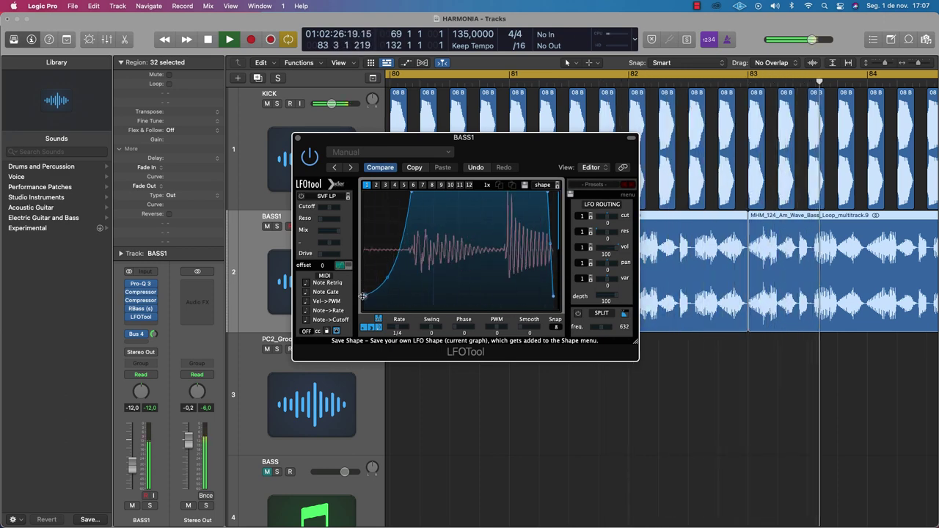